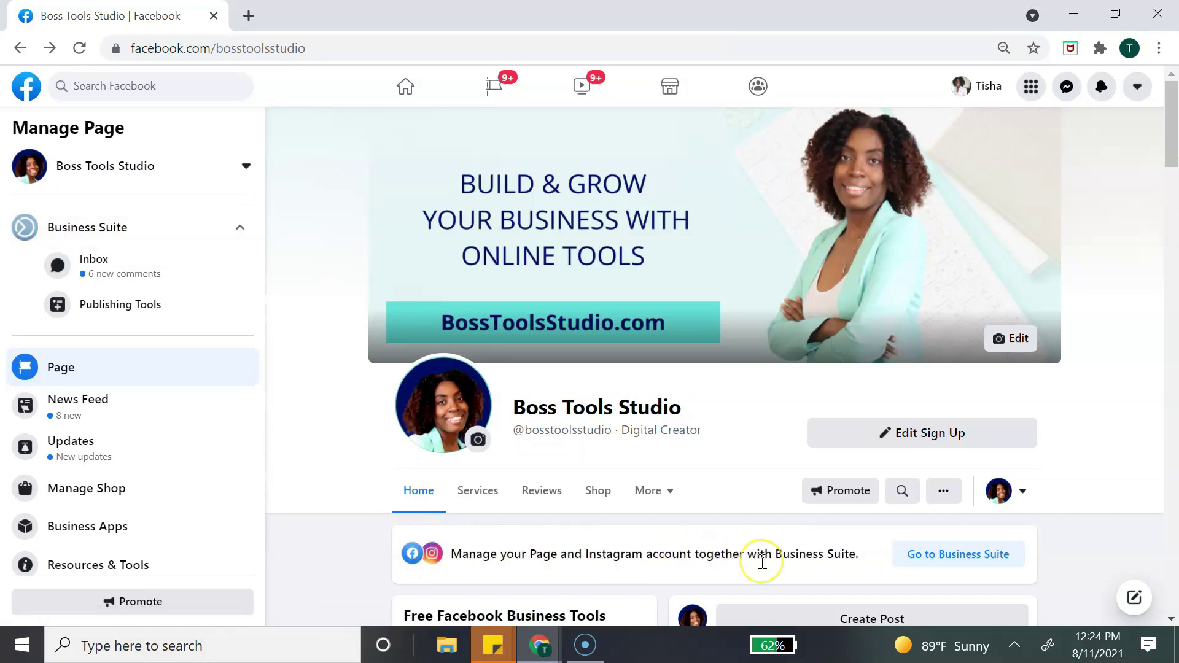
Open Business Suite from the Boss Tools Studio page and look over its home overview and goals
left_click(942, 568)
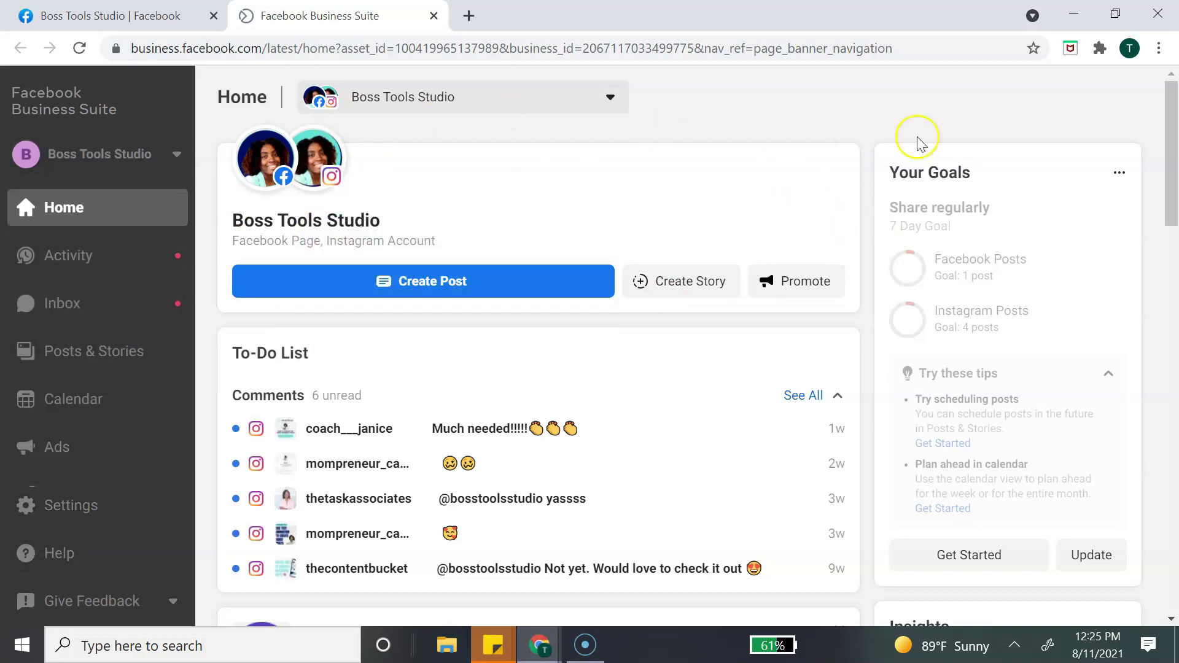
scroll(914, 154, "down", 3)
scroll(910, 166, "down", 15)
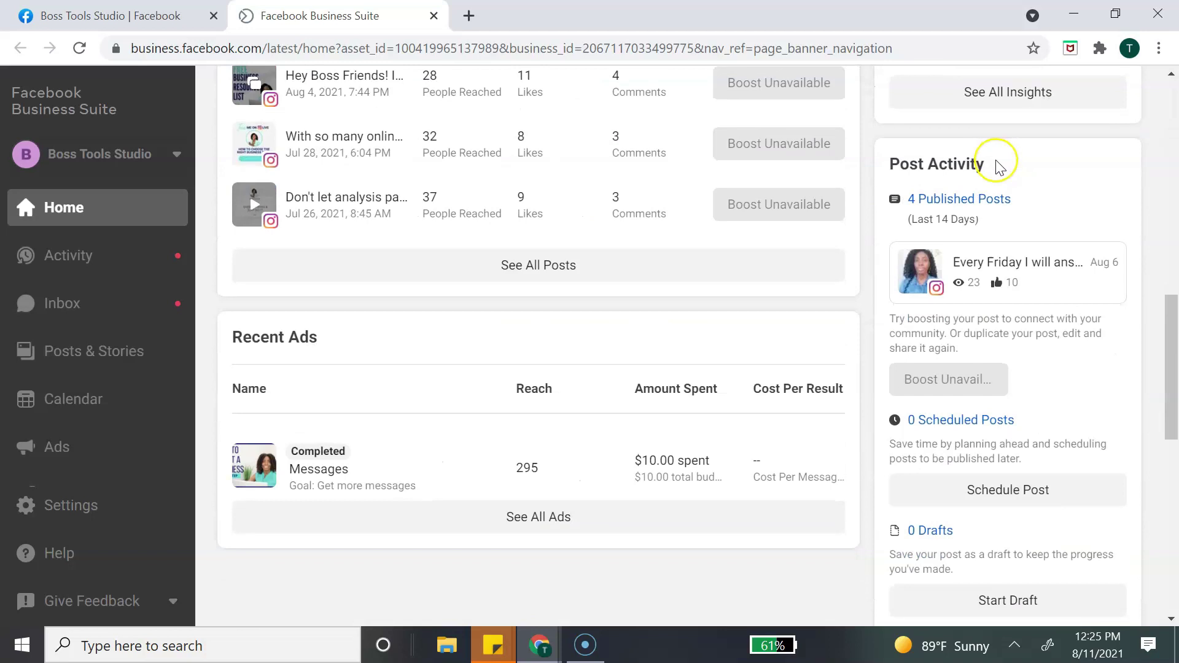
scroll(999, 175, "up", 18)
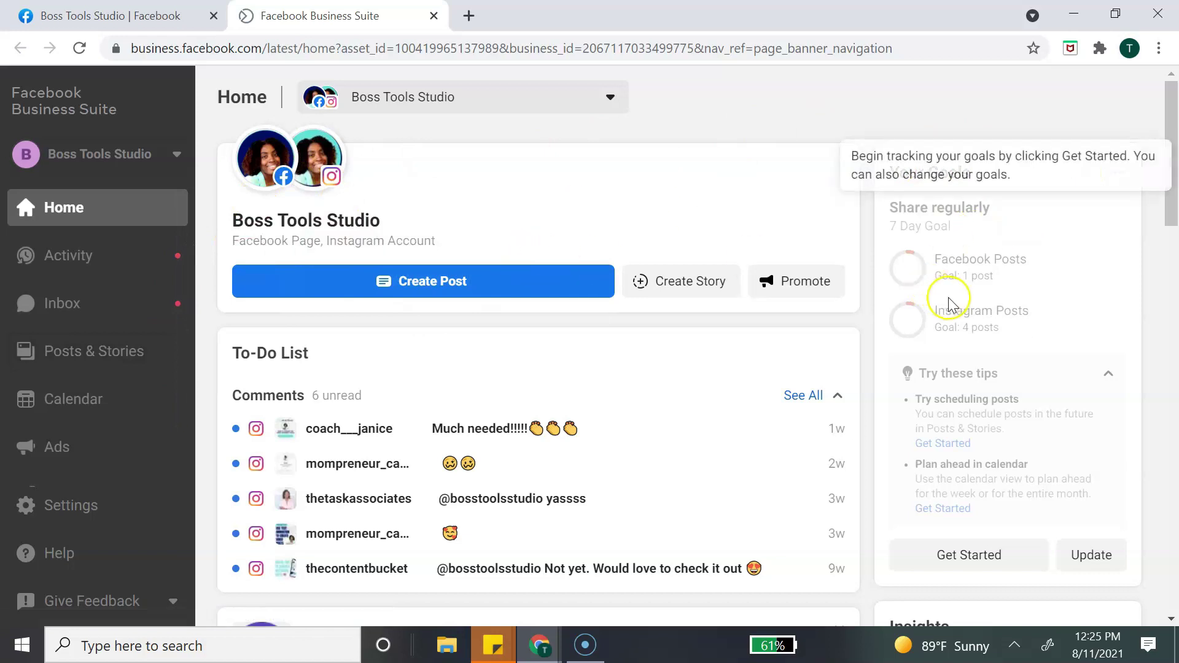
scroll(916, 295, "down", 3)
scroll(981, 285, "up", 3)
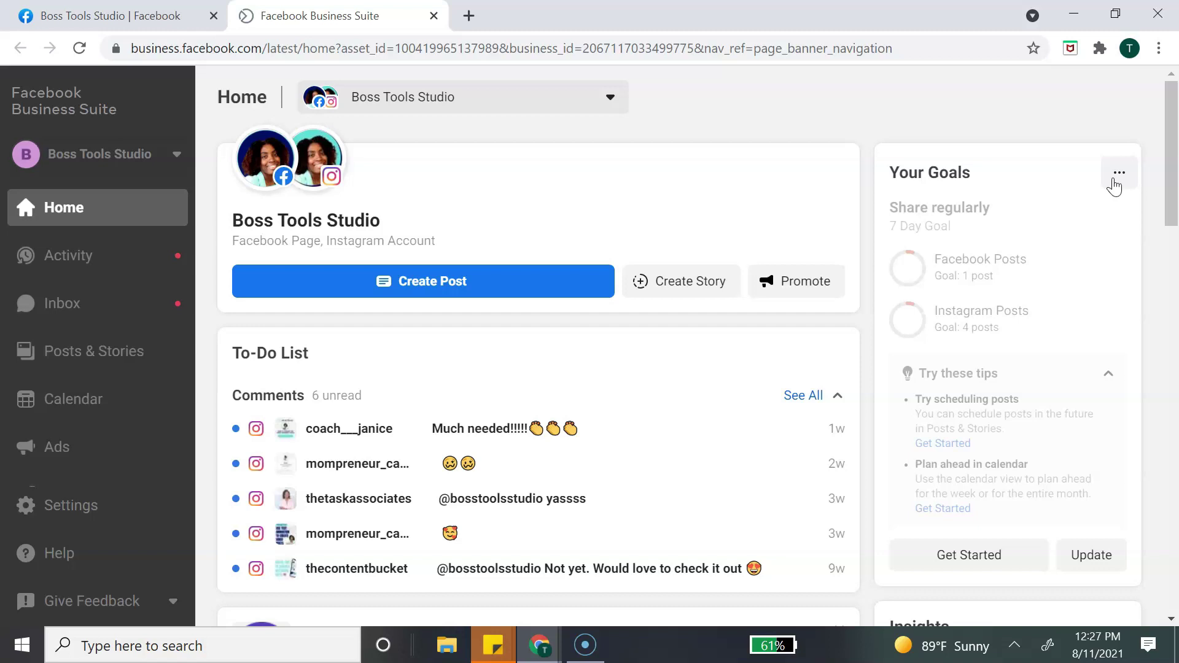
Review the to-do list, recent posts, recent ads and insights on the Business Suite home page
scroll(698, 311, "down", 3)
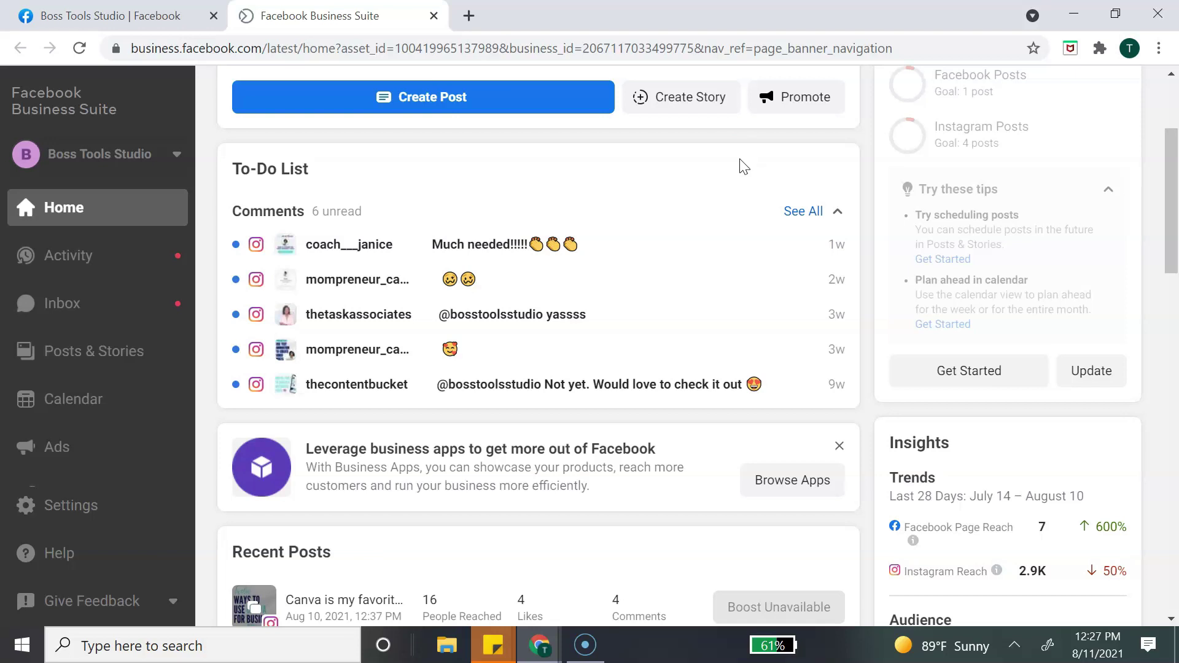
scroll(744, 165, "down", 4)
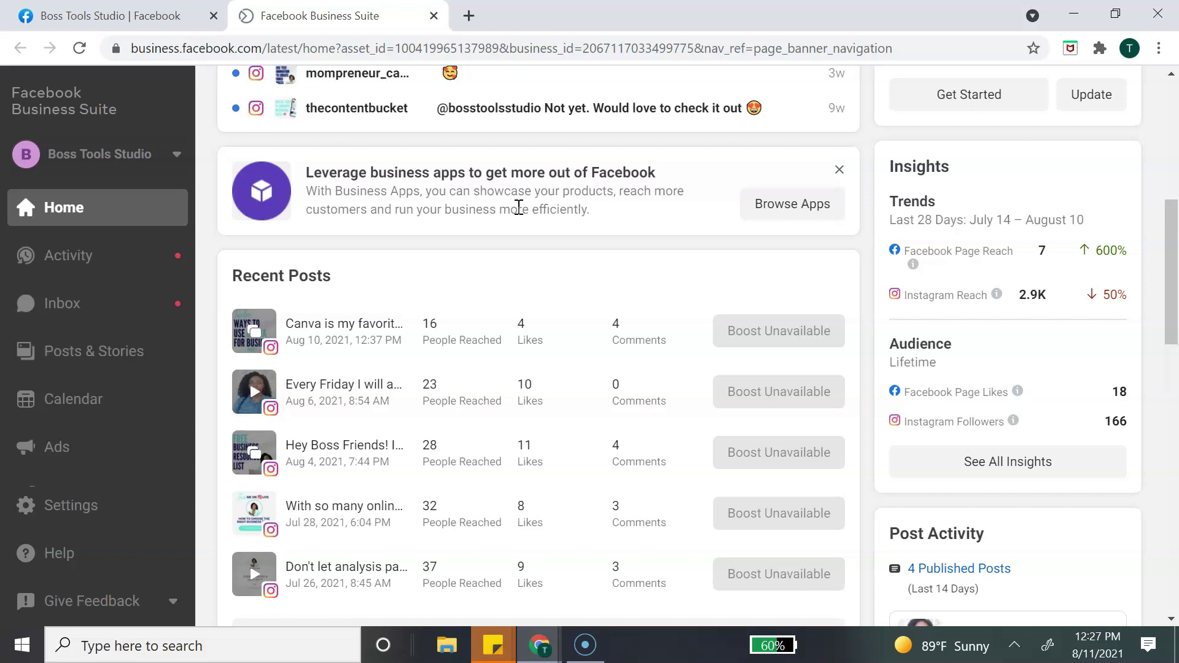
scroll(518, 215, "down", 3)
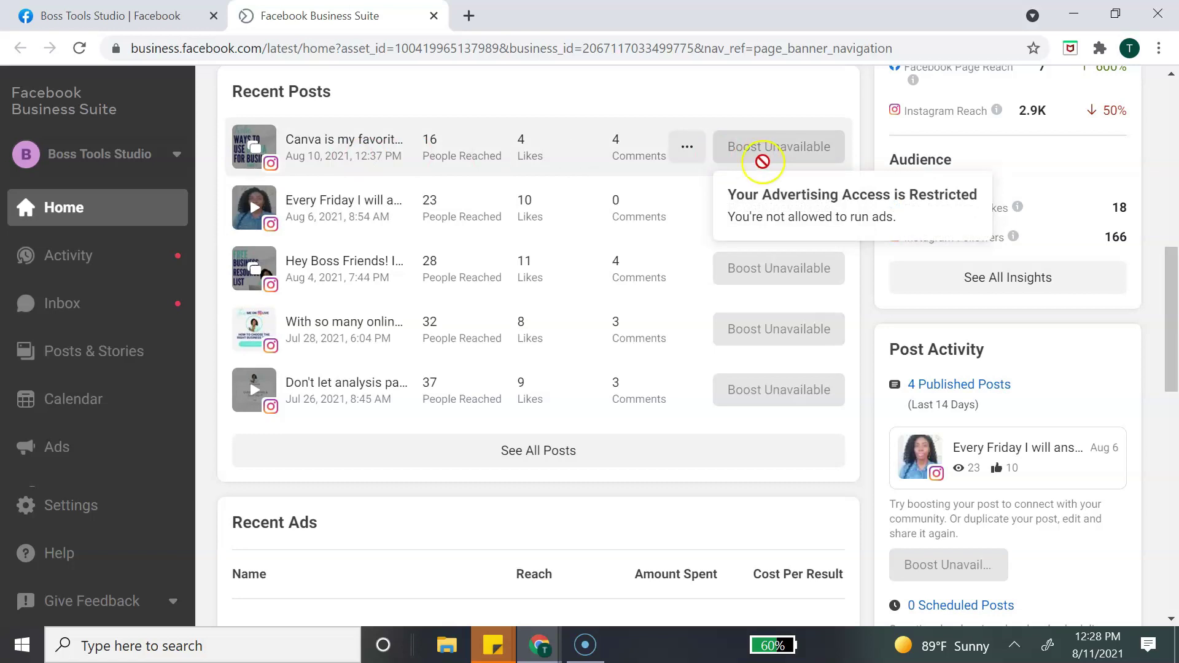
scroll(777, 161, "down", 5)
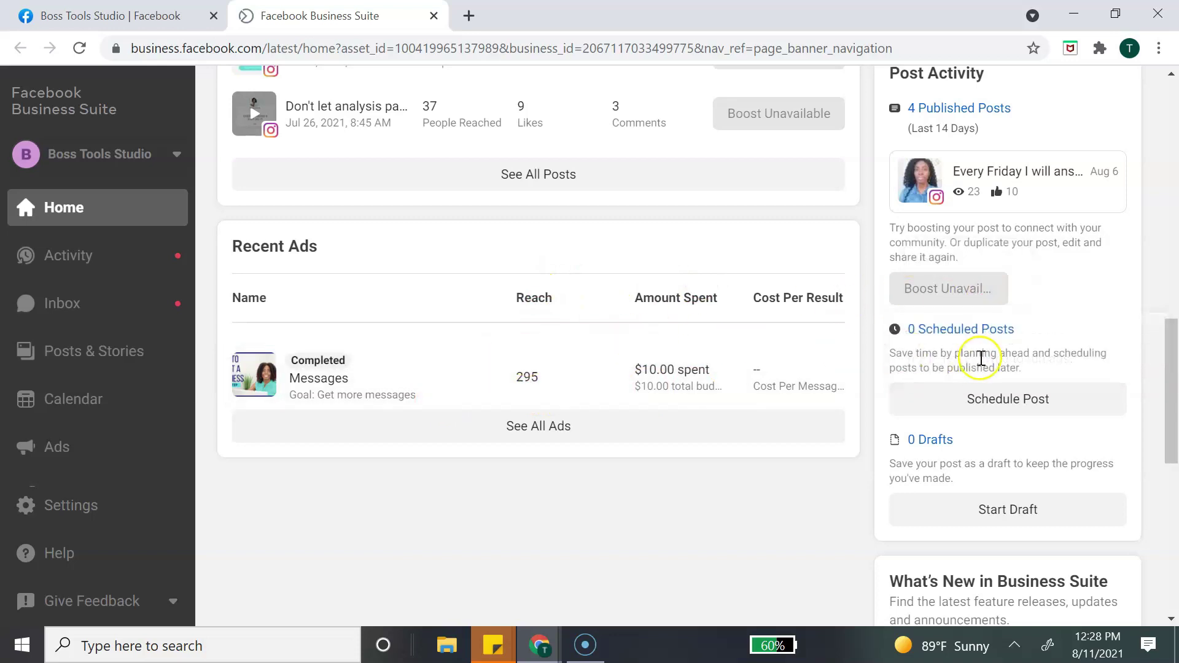
scroll(1068, 399, "up", 6)
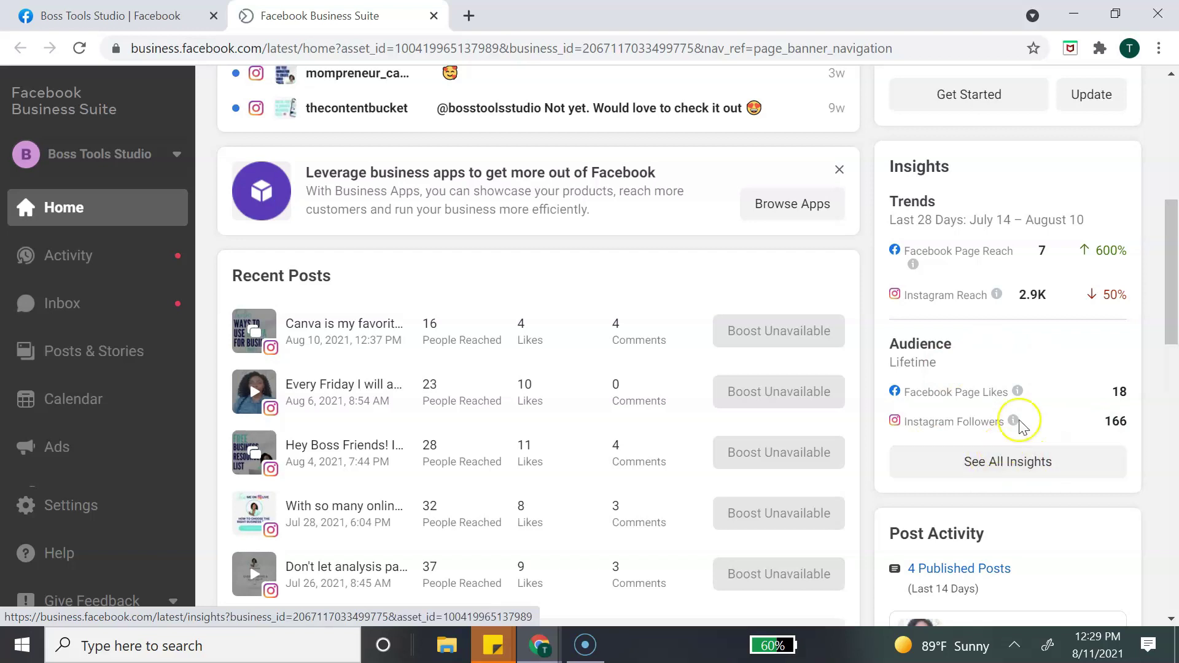
Examine the home page's Post Activity section, including published posts, boosting availability, scheduled posts and drafts
scroll(1023, 400, "down", 5)
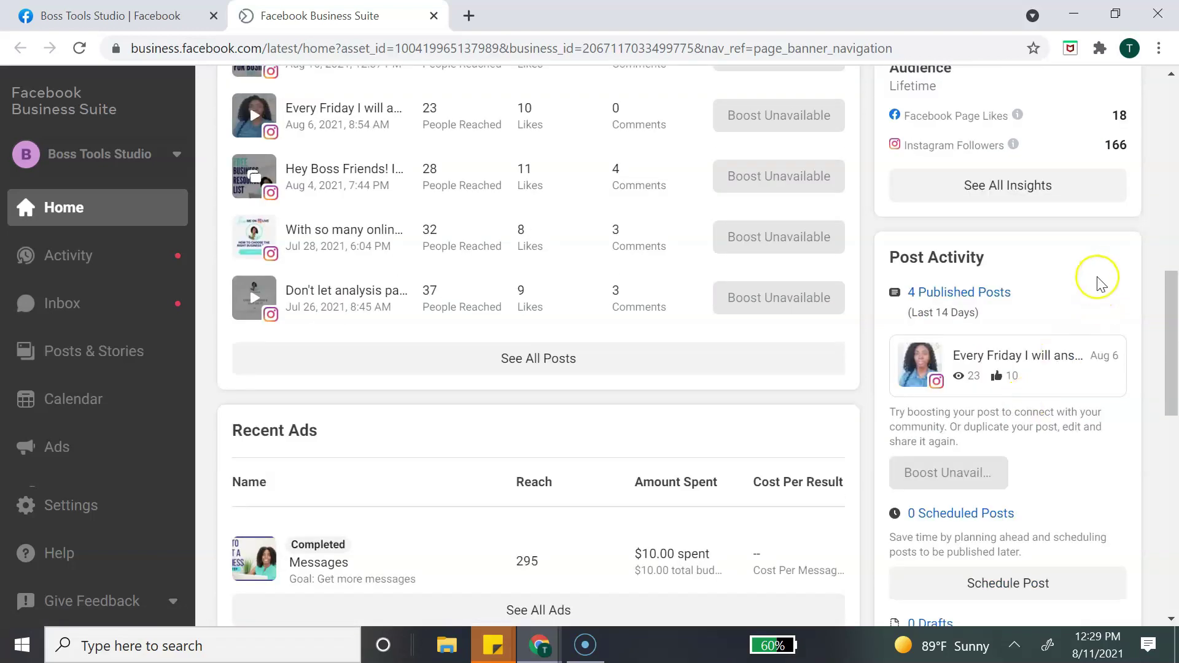
scroll(1097, 276, "down", 2)
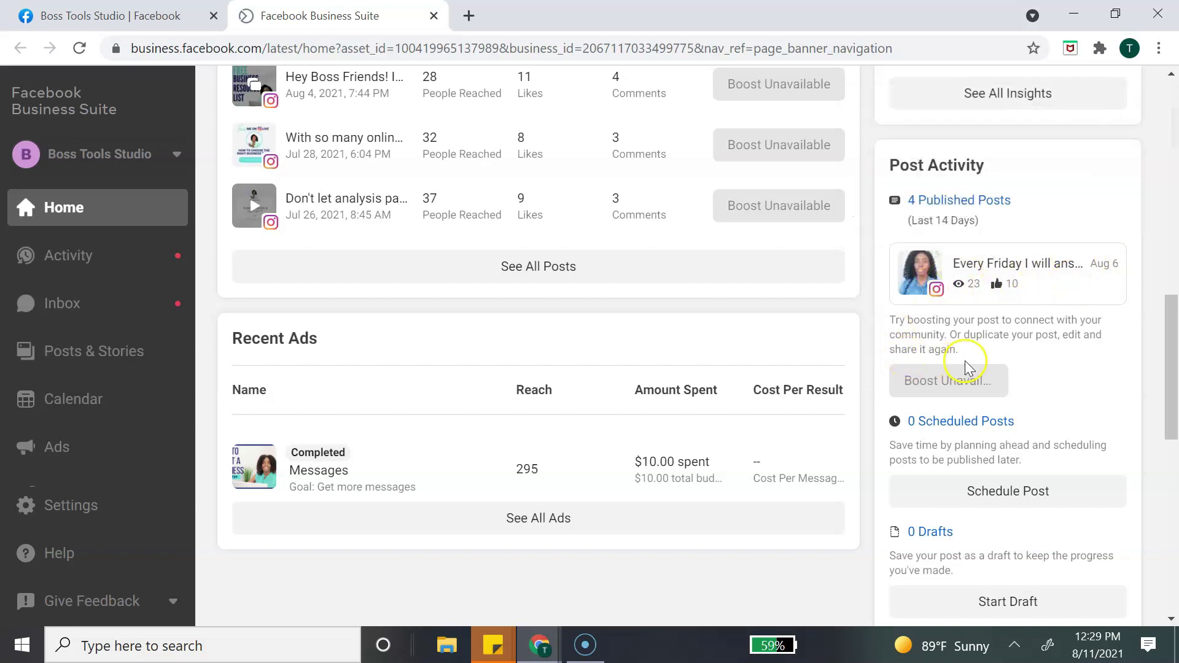
mouse_move(978, 376)
scroll(1004, 314, "down", 3)
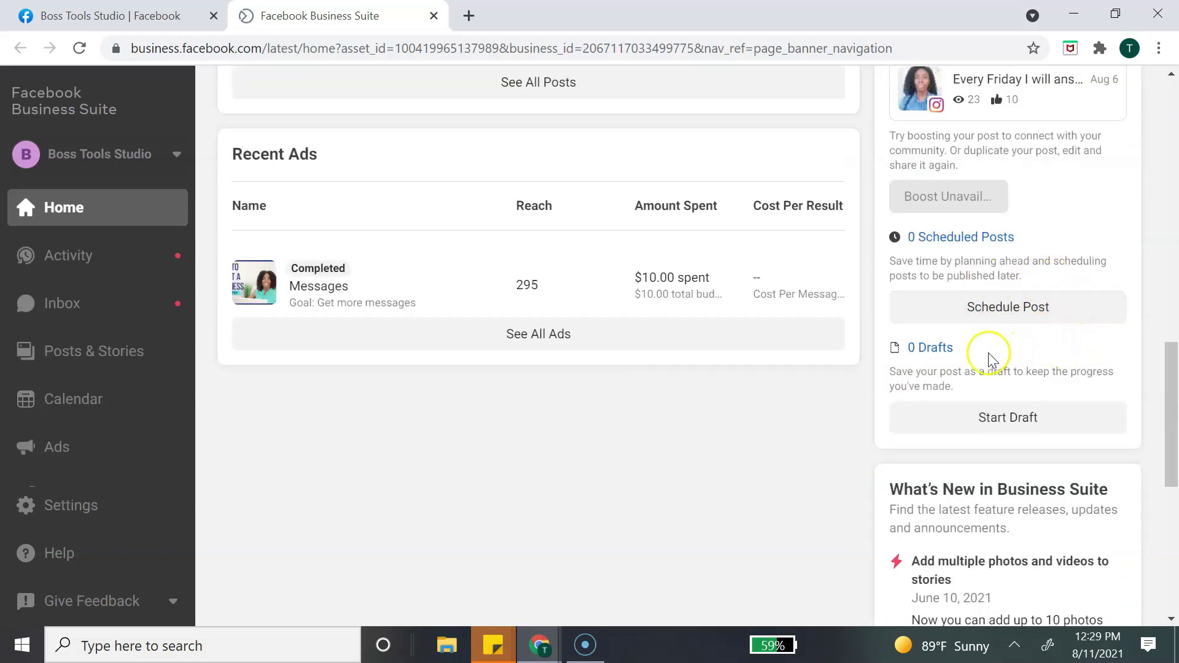
mouse_move(982, 205)
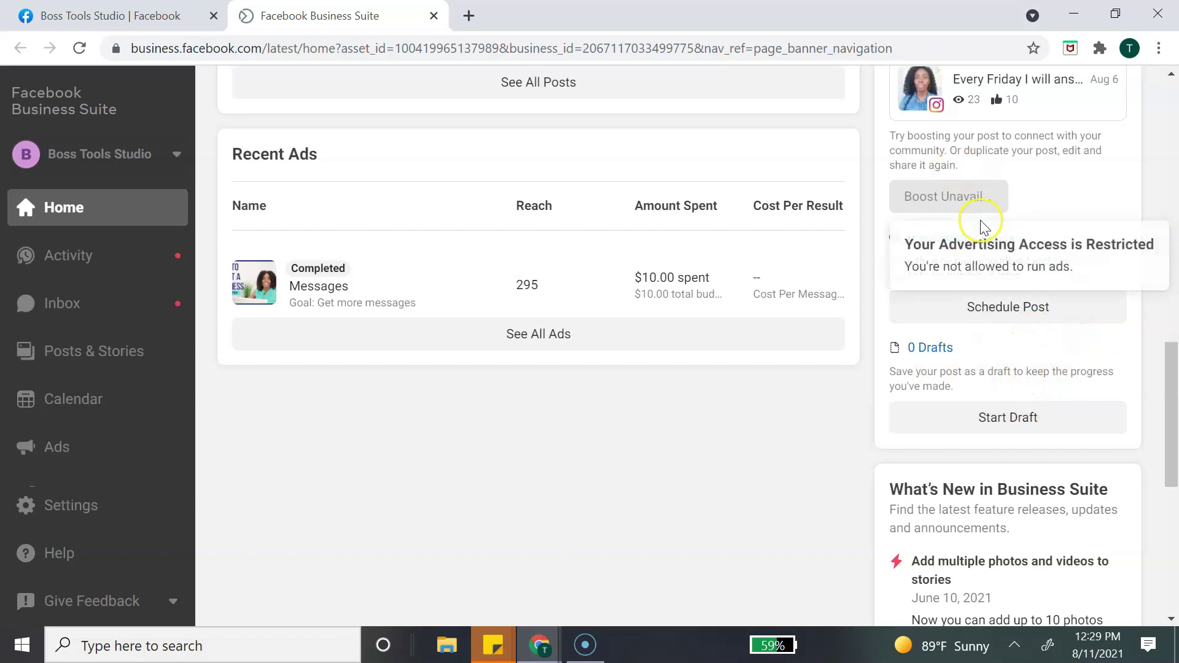
scroll(1003, 181, "up", 5)
scroll(1005, 264, "down", 4)
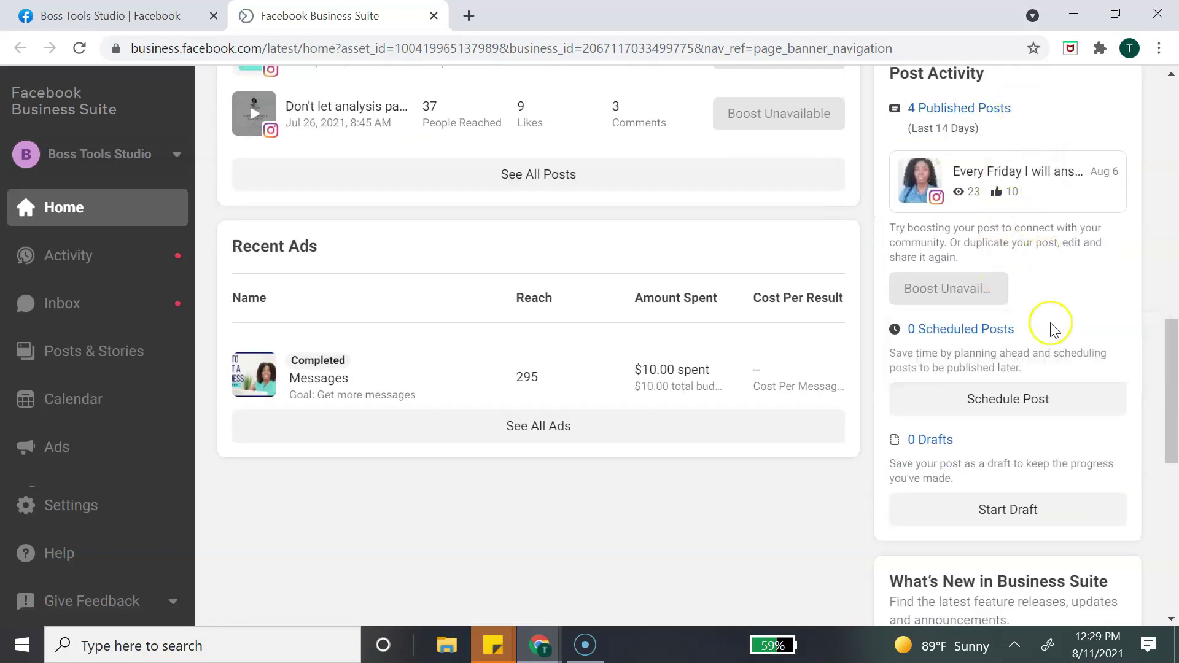
Read the What's New in Business Suite announcements, then look through the available navigation sections
scroll(1050, 322, "down", 7)
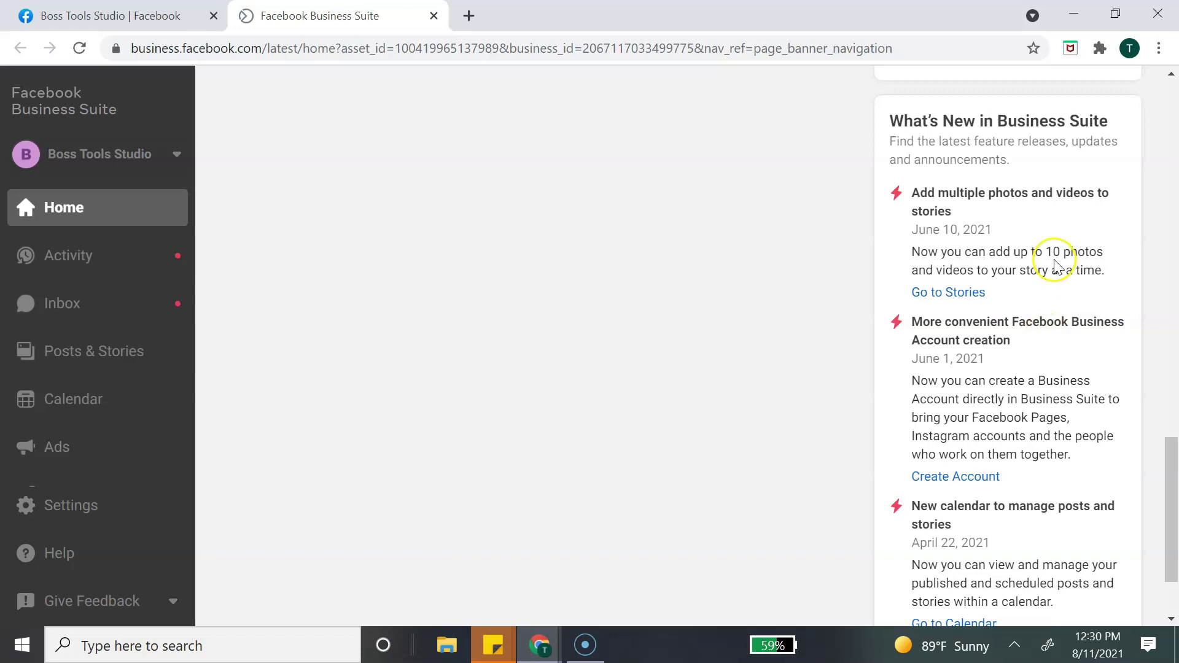
scroll(1053, 270, "down", 2)
scroll(1056, 275, "up", 2)
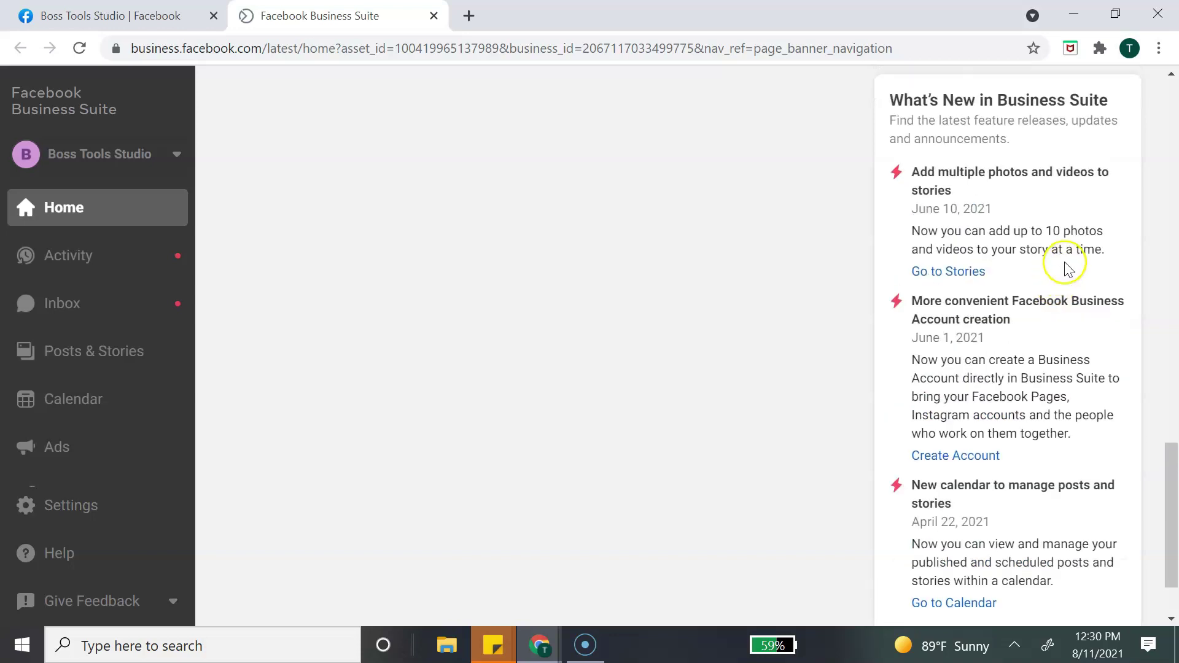
scroll(863, 316, "up", 10)
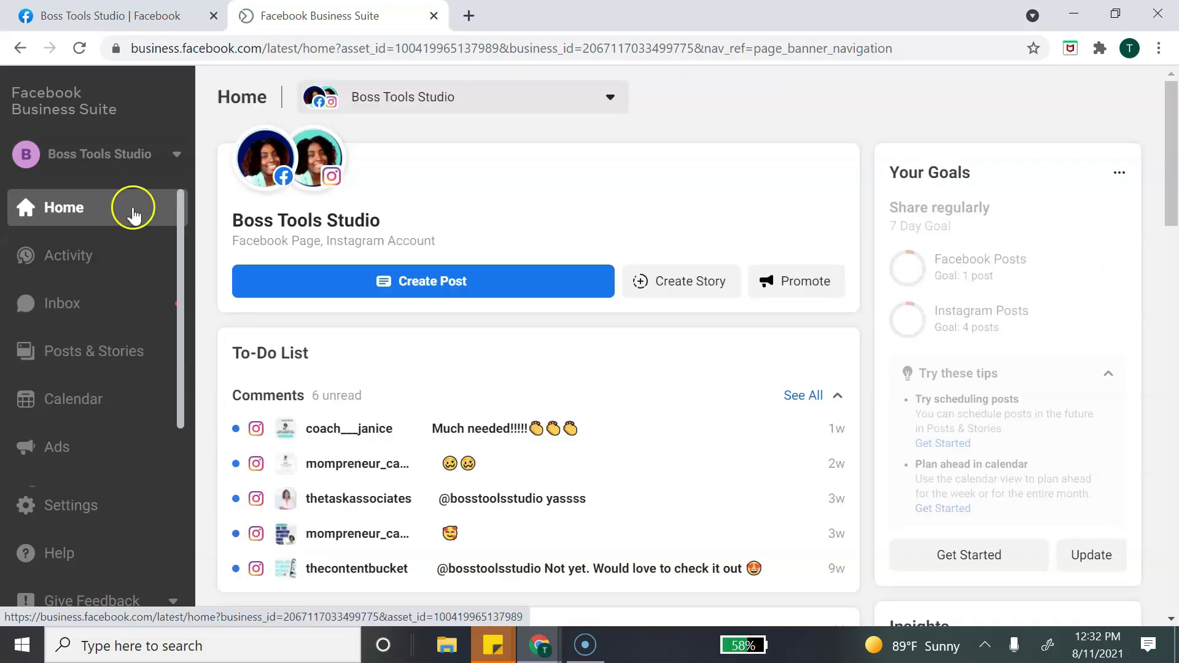
scroll(116, 227, "down", 1)
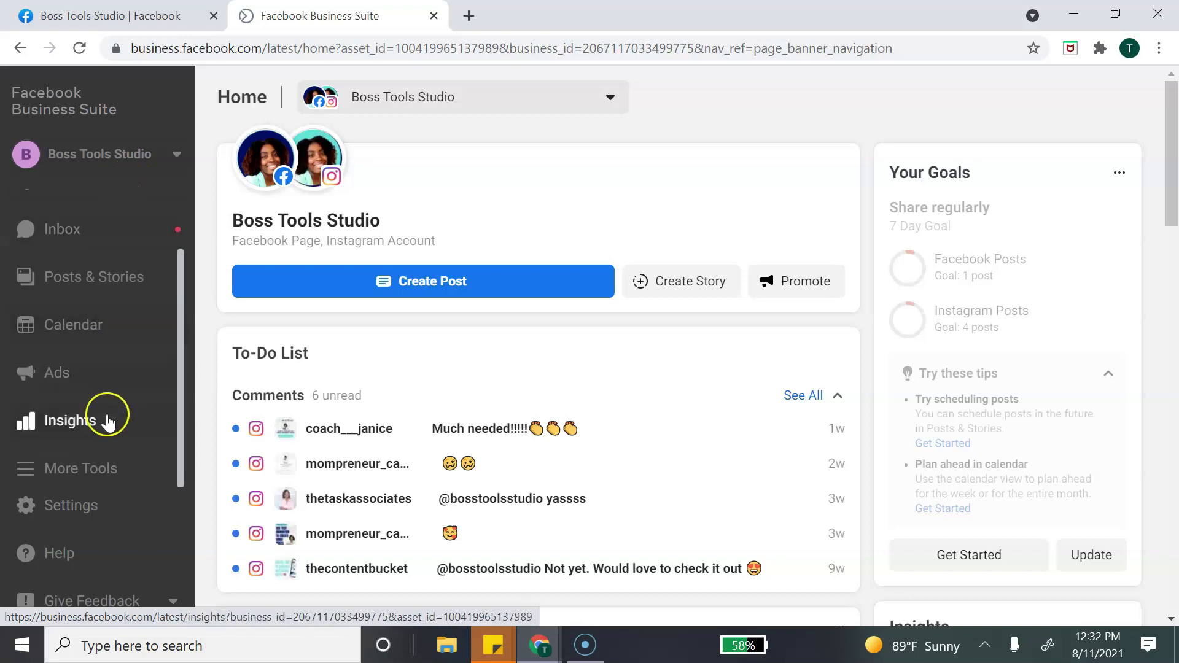
scroll(86, 319, "up", 1)
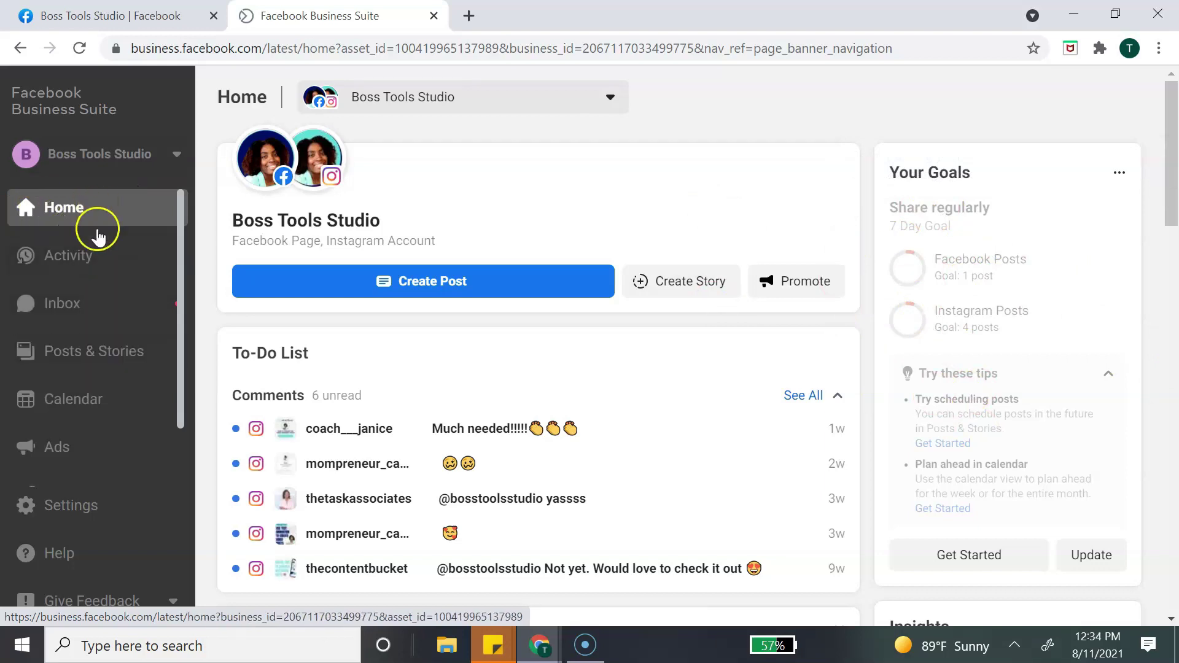
Open the Activity feed and look through the recent interactions with the business's content
left_click(87, 265)
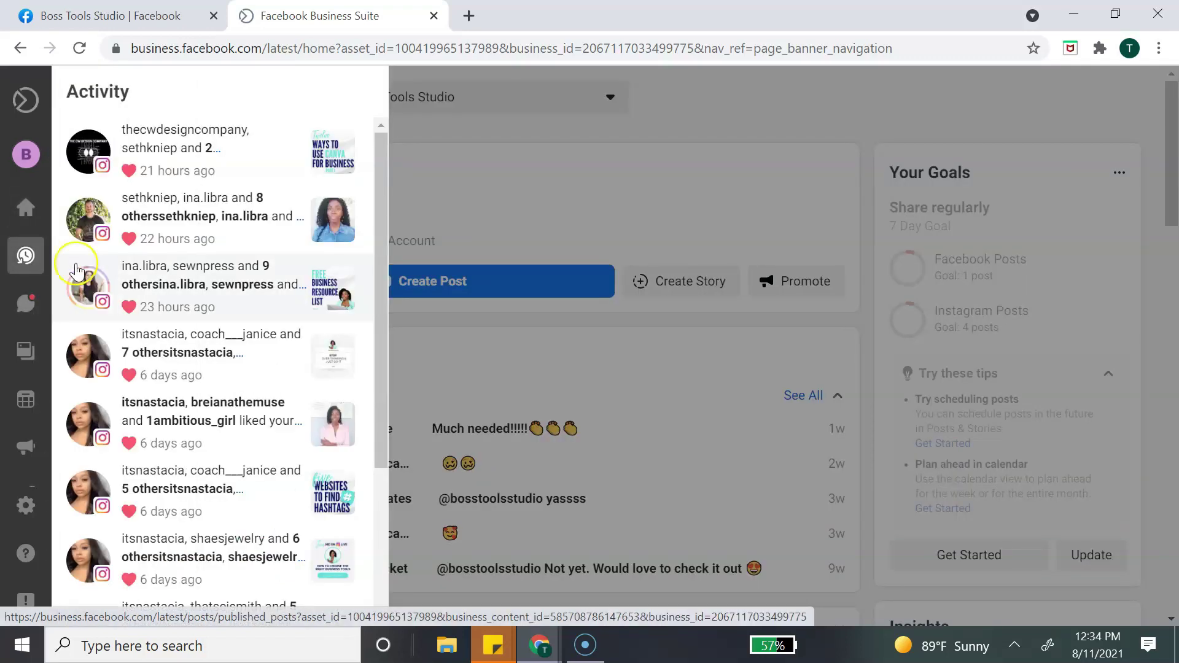
scroll(185, 147, "down", 4)
scroll(185, 153, "down", 1)
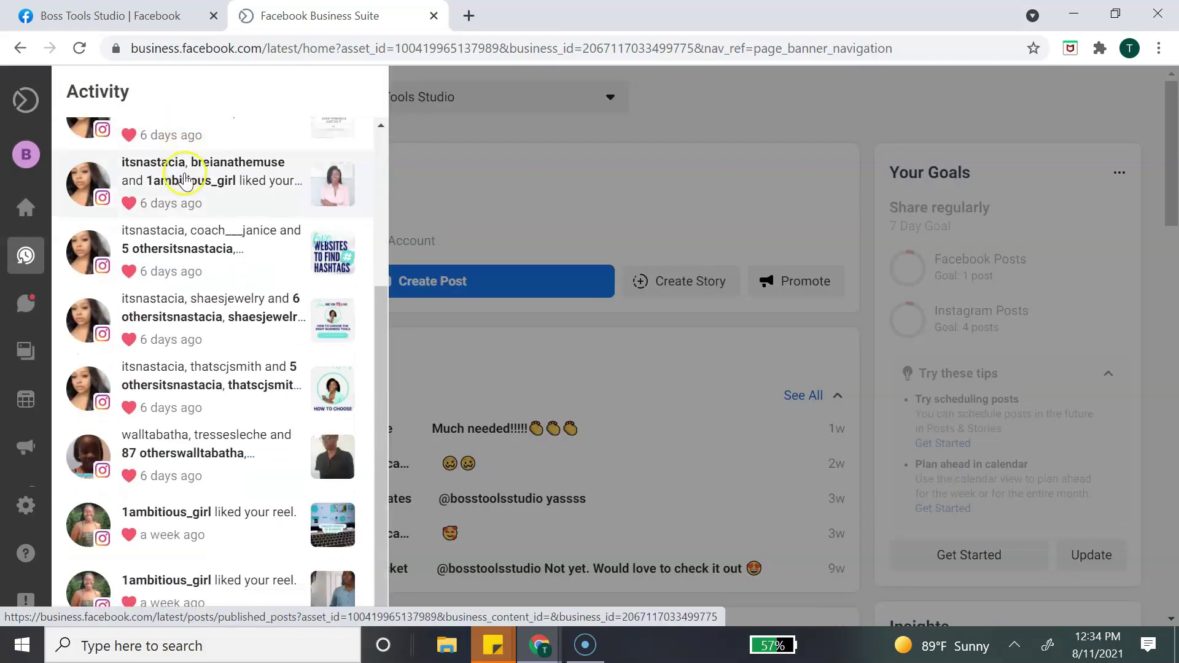
scroll(191, 188, "up", 5)
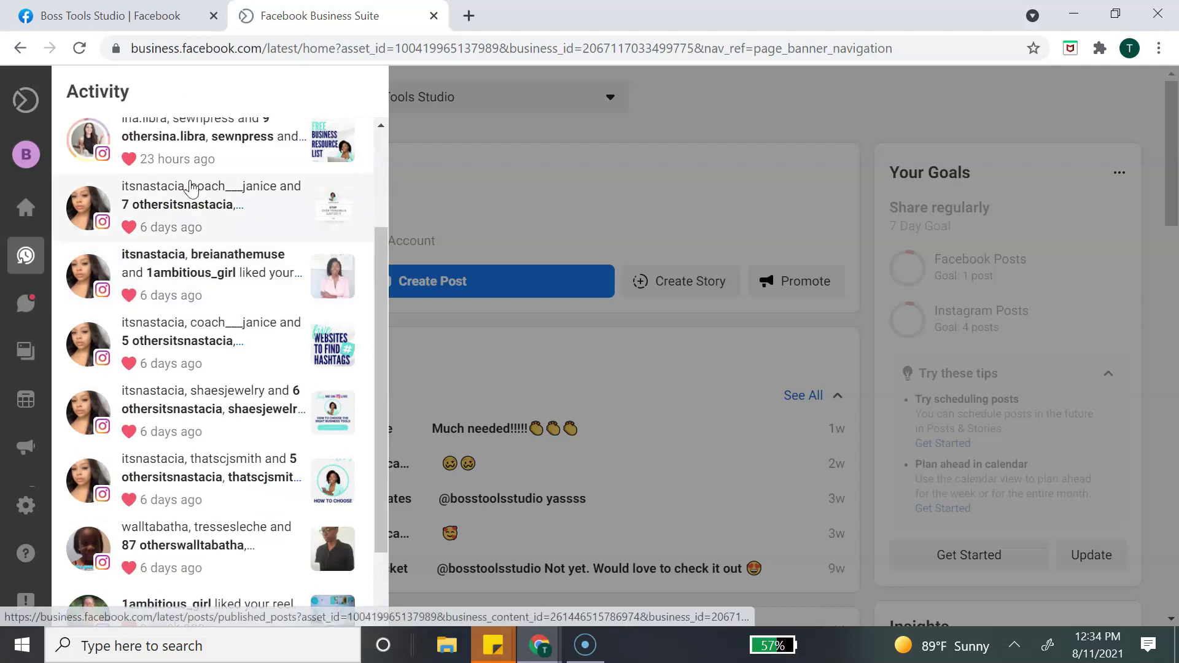
mouse_move(13, 289)
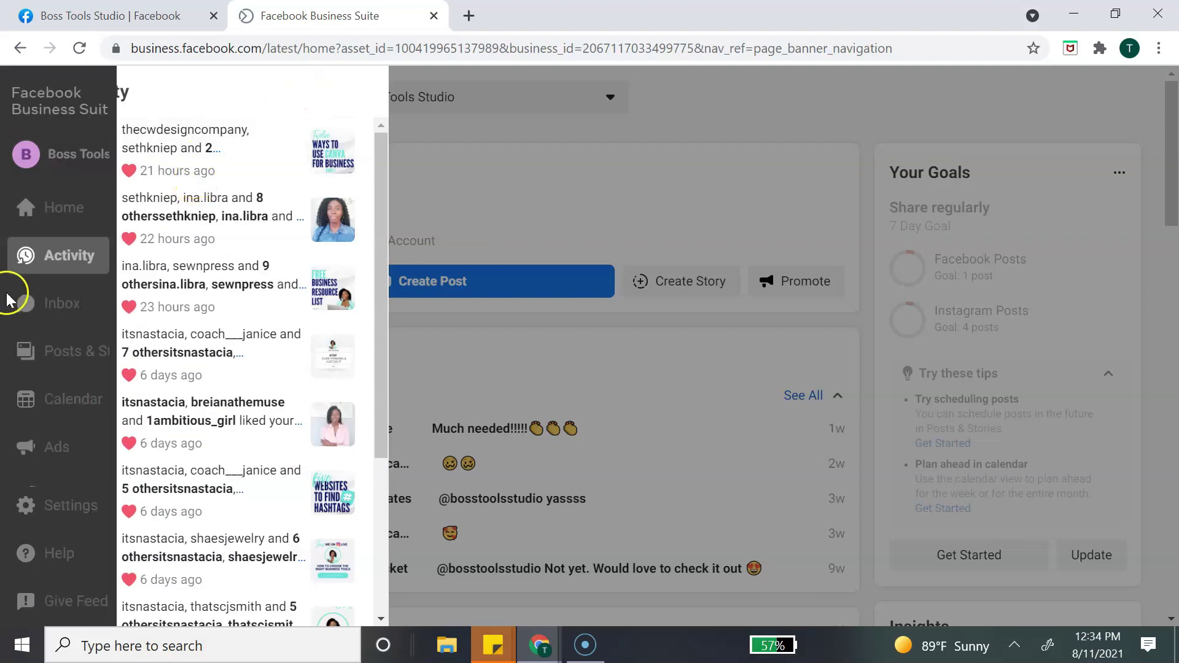
Open the Inbox and view its Messenger, Instagram Direct, Facebook Comments and Instagram Comments sections
left_click(77, 307)
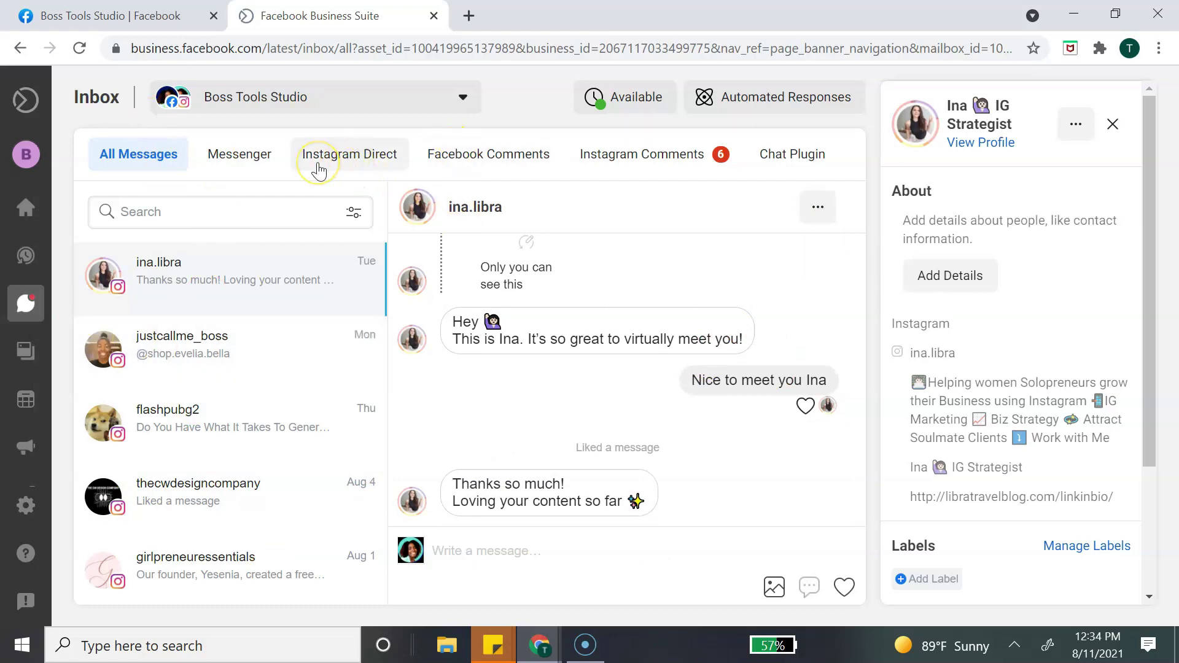
left_click(239, 167)
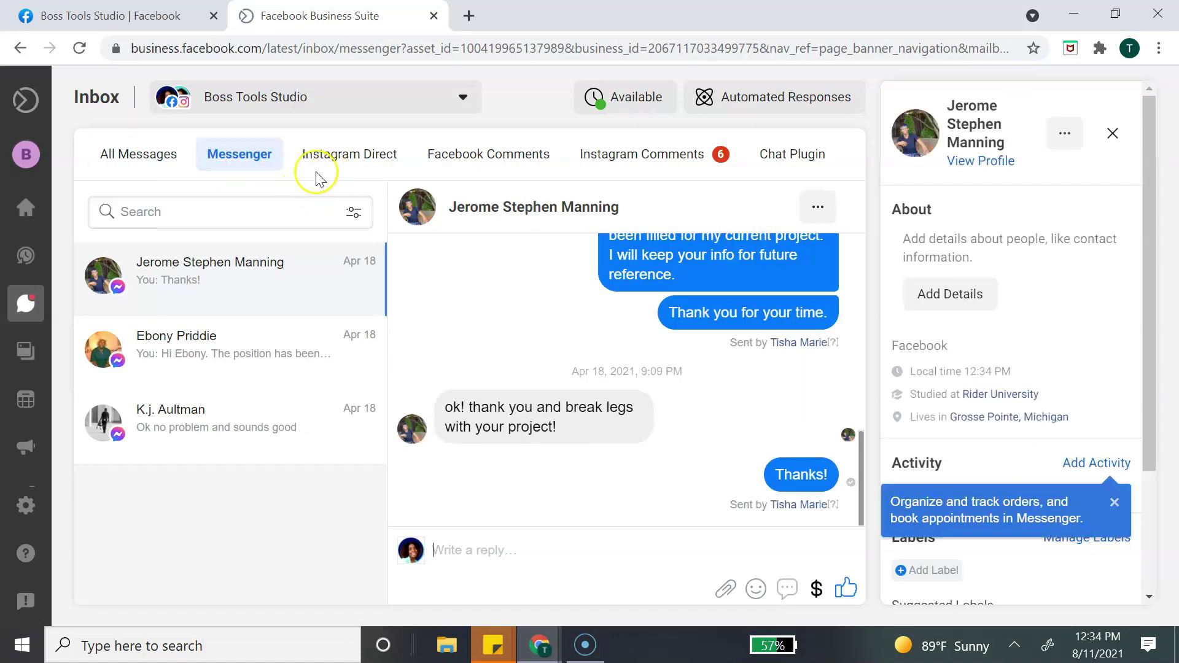
left_click(261, 176)
left_click(361, 160)
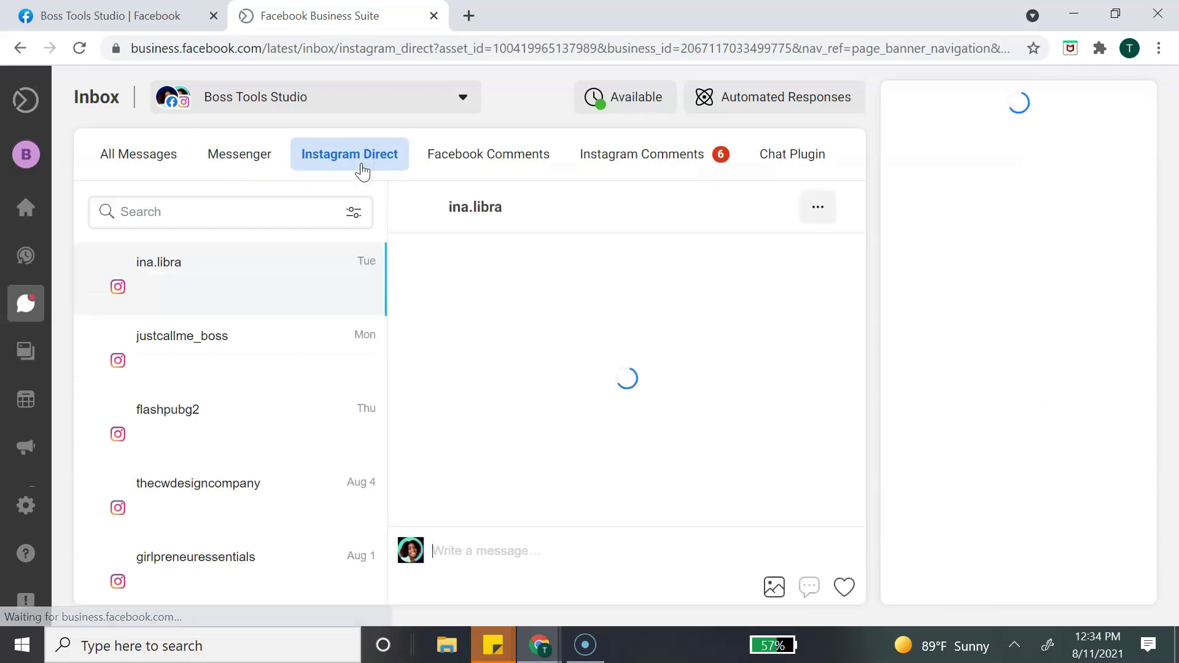
left_click(491, 161)
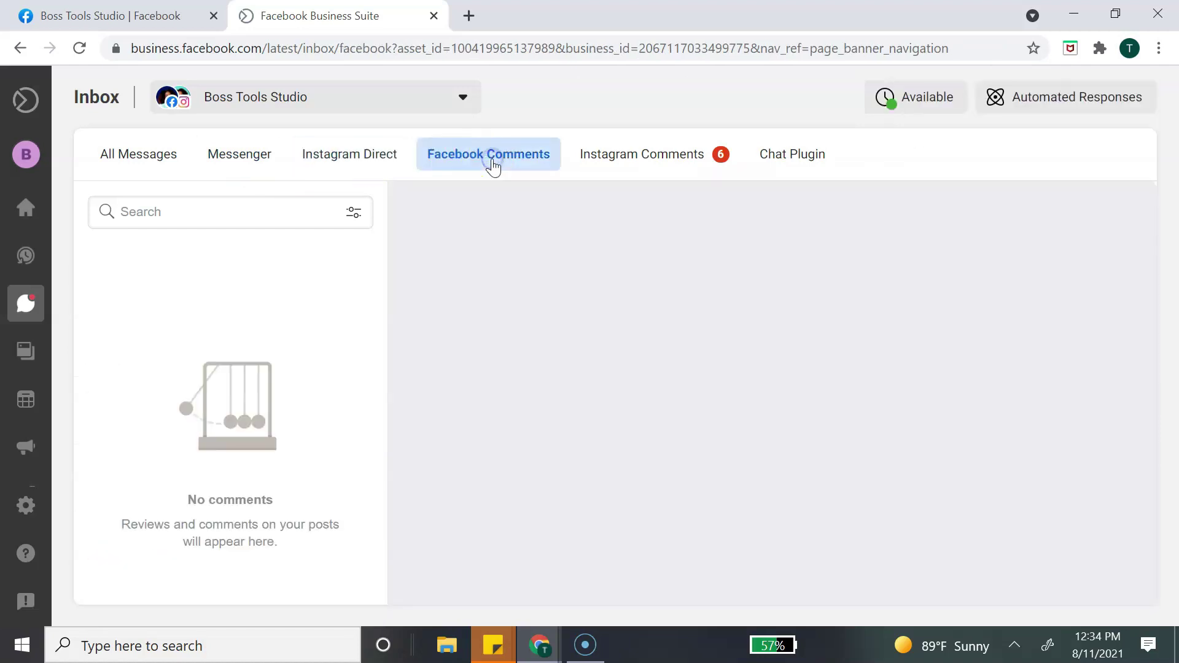
left_click(626, 162)
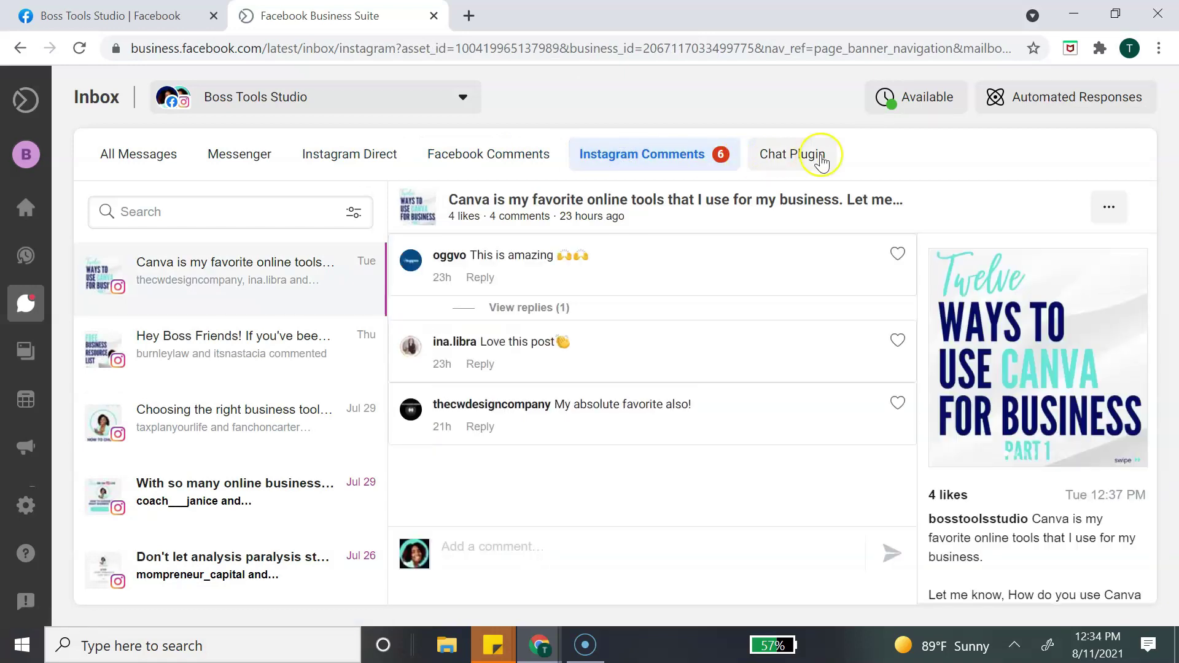
View the inbox's Chat Plugin setup, dismissing its introduction, and check the availability and Automated Responses options
left_click(820, 156)
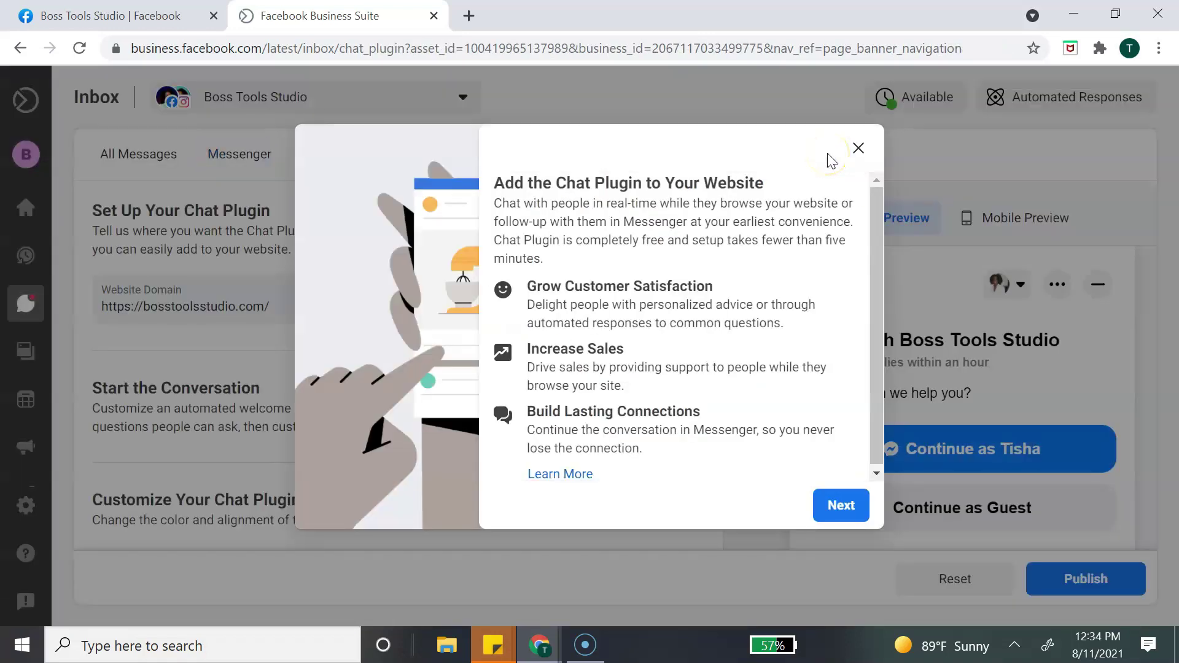
left_click(859, 153)
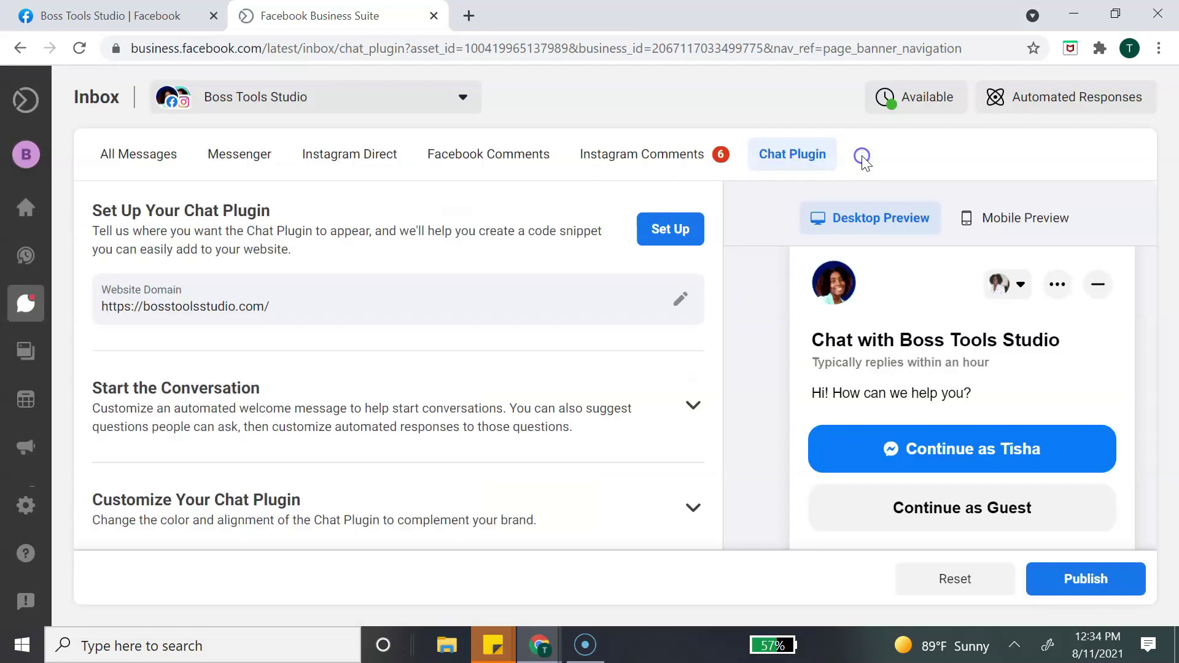
left_click(889, 101)
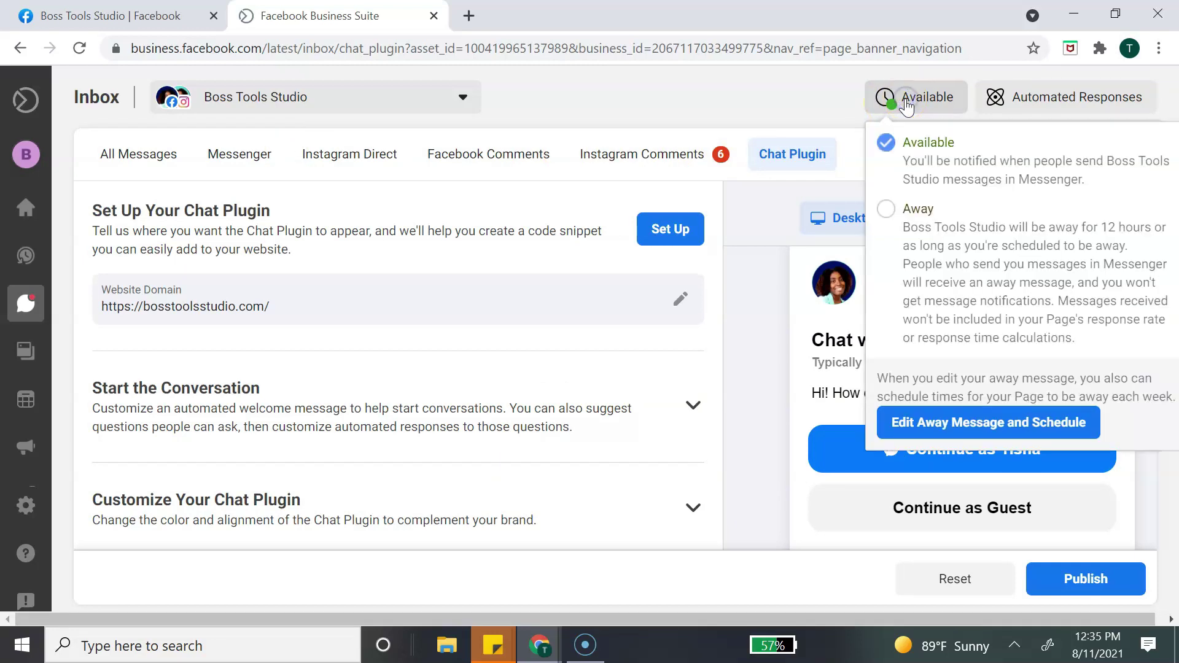
left_click(1044, 98)
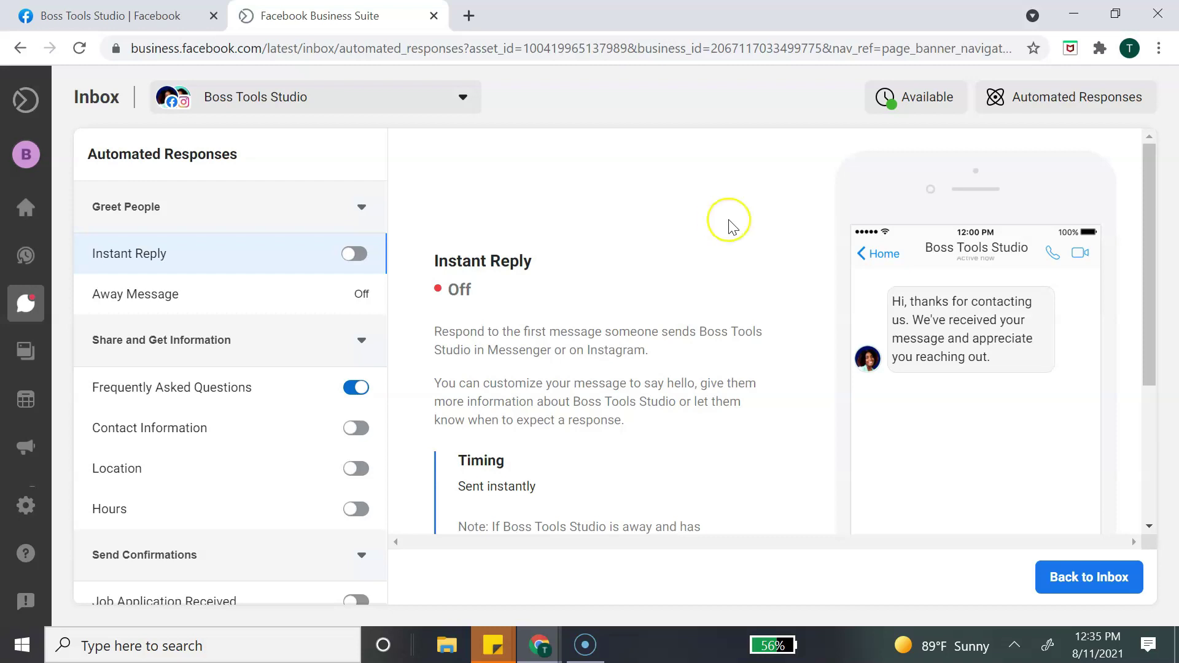
Open Posts & Stories and view the published posts and the active stories
left_click(59, 354)
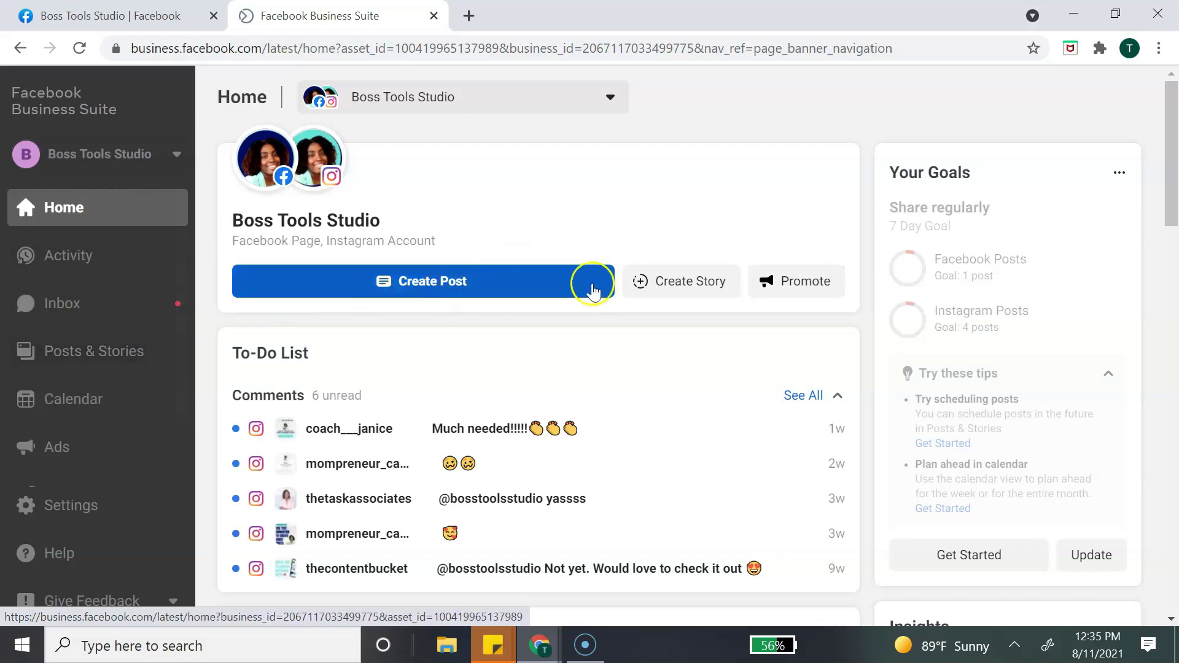
left_click(123, 352)
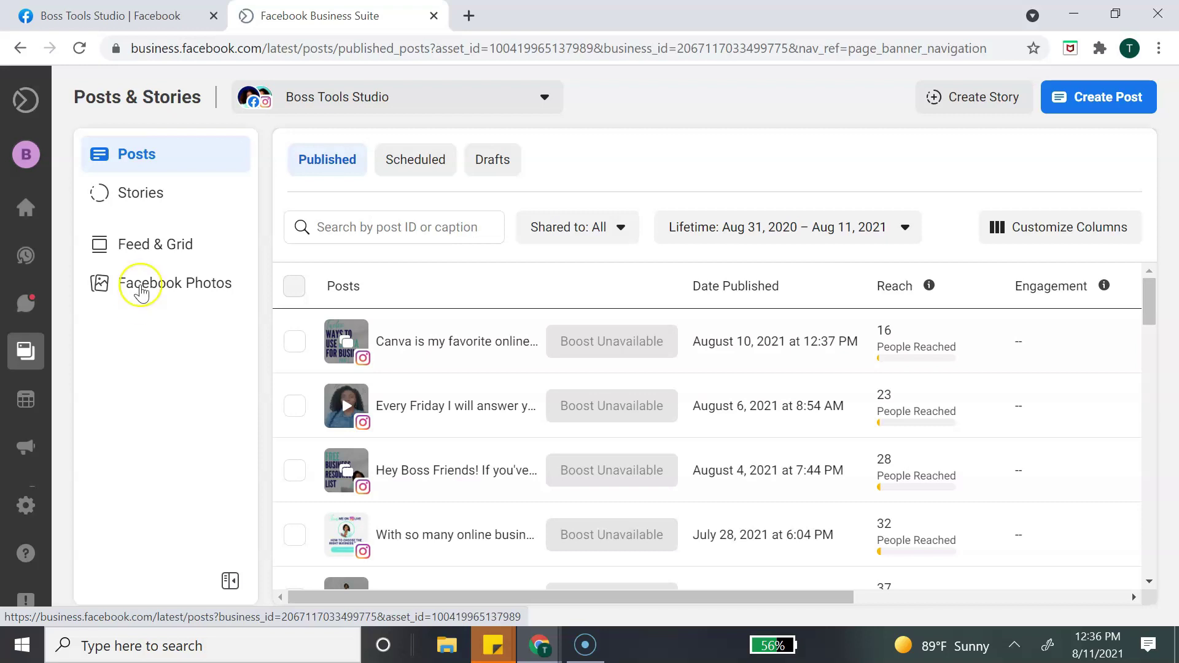
left_click(167, 197)
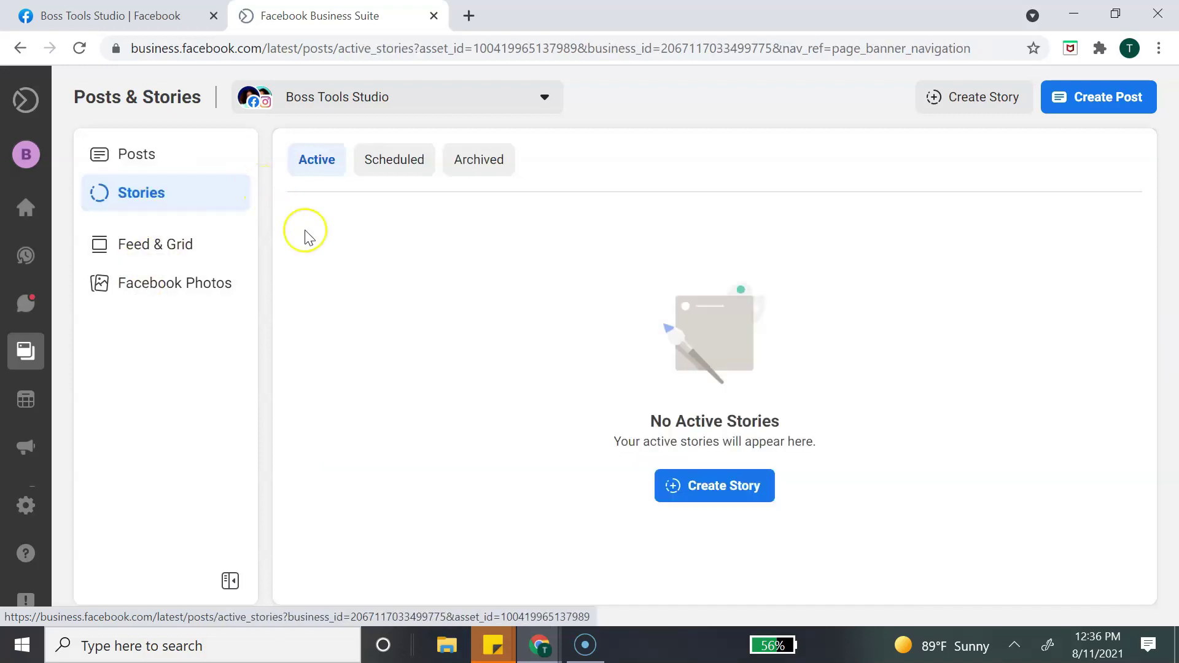
Open Feed & Grid and look through the Facebook Page feed and the Instagram account feed
left_click(186, 253)
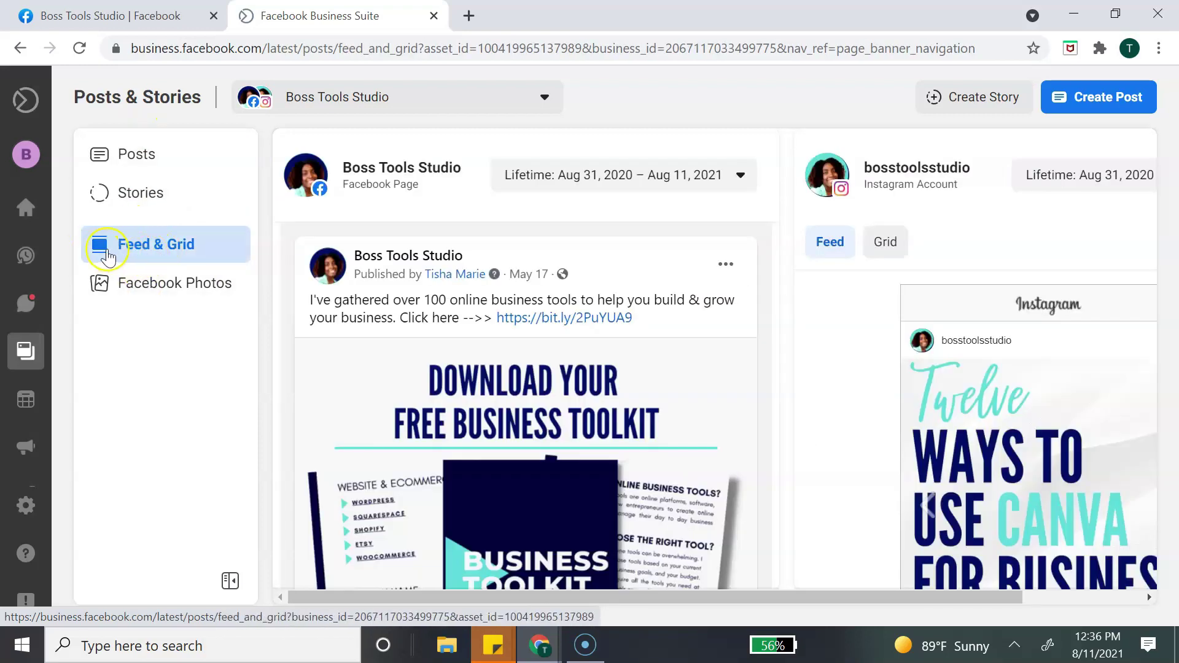
scroll(687, 299, "down", 5)
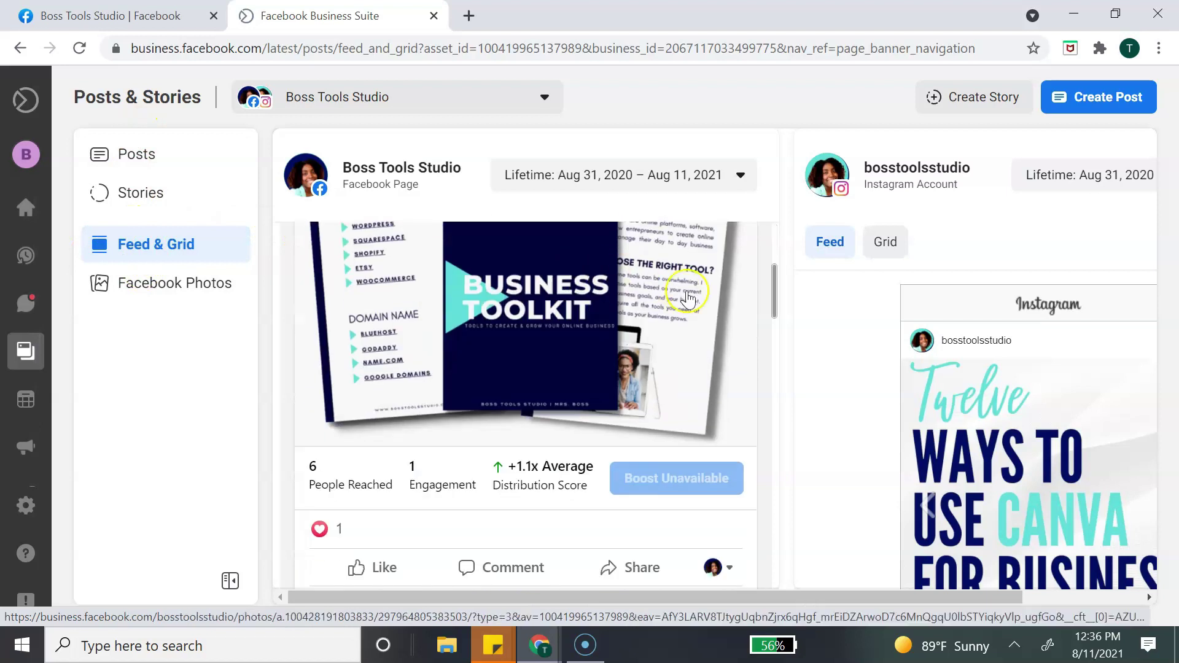
scroll(688, 299, "down", 12)
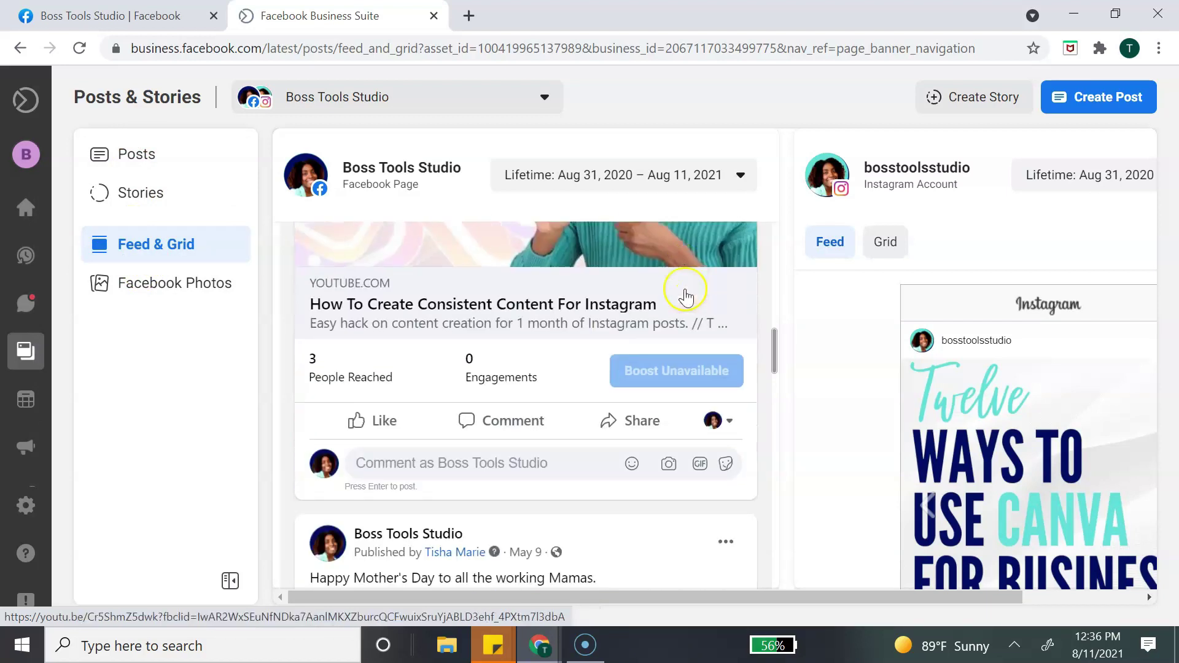
scroll(686, 297, "up", 15)
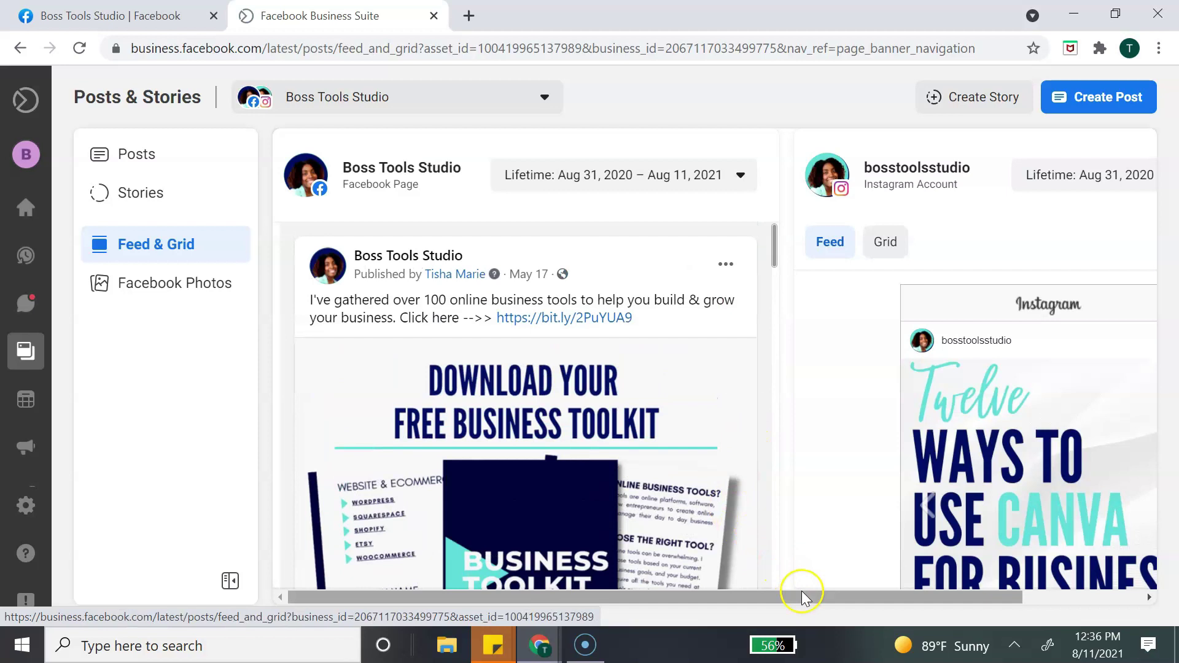
left_click_drag(802, 595, 895, 596)
scroll(919, 399, "down", 8)
scroll(917, 417, "up", 2)
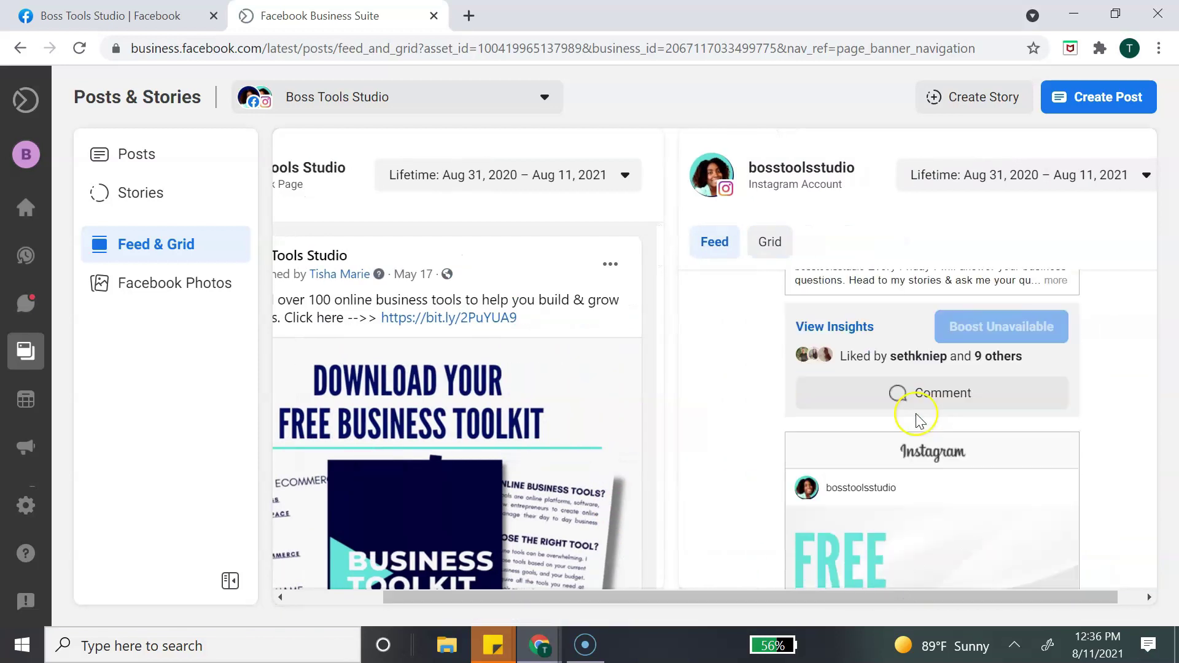
scroll(916, 421, "up", 5)
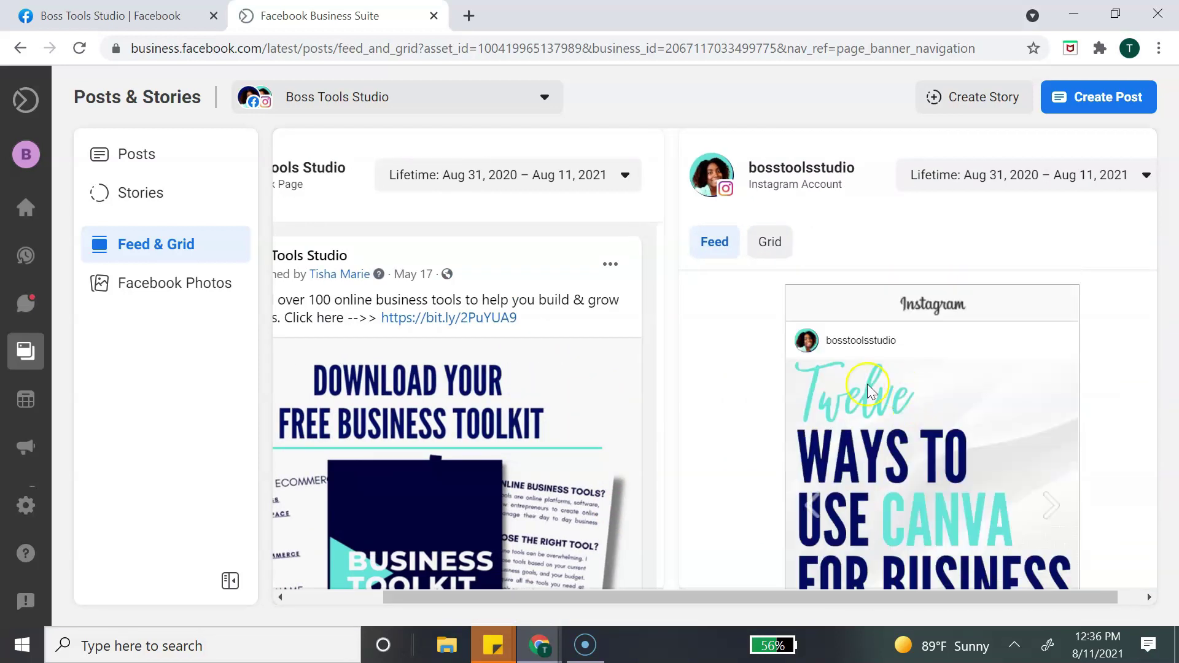
Open Facebook Photos and look through the page's albums and all uploaded photos
left_click(175, 282)
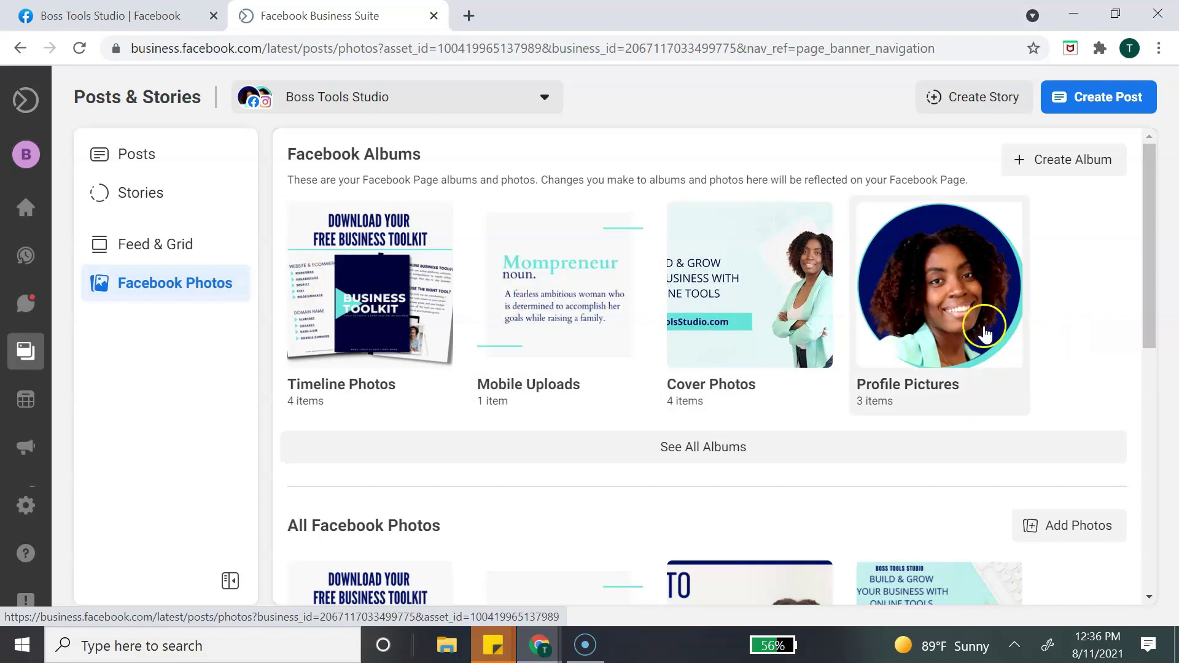
scroll(952, 344, "down", 8)
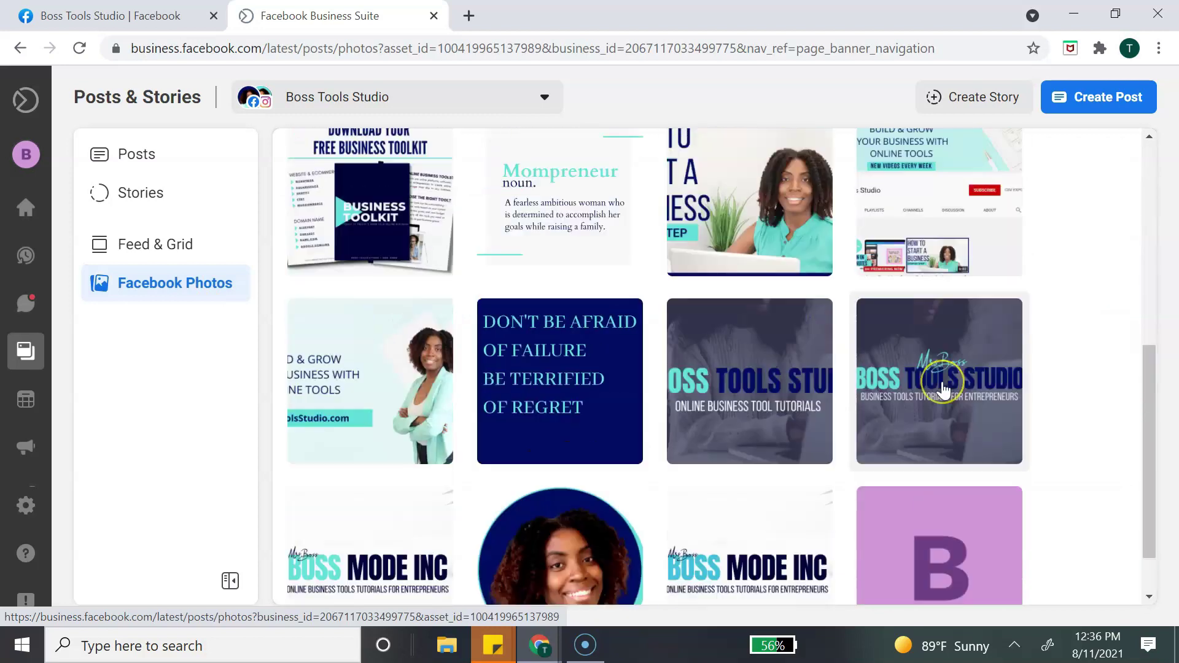
scroll(933, 380, "up", 8)
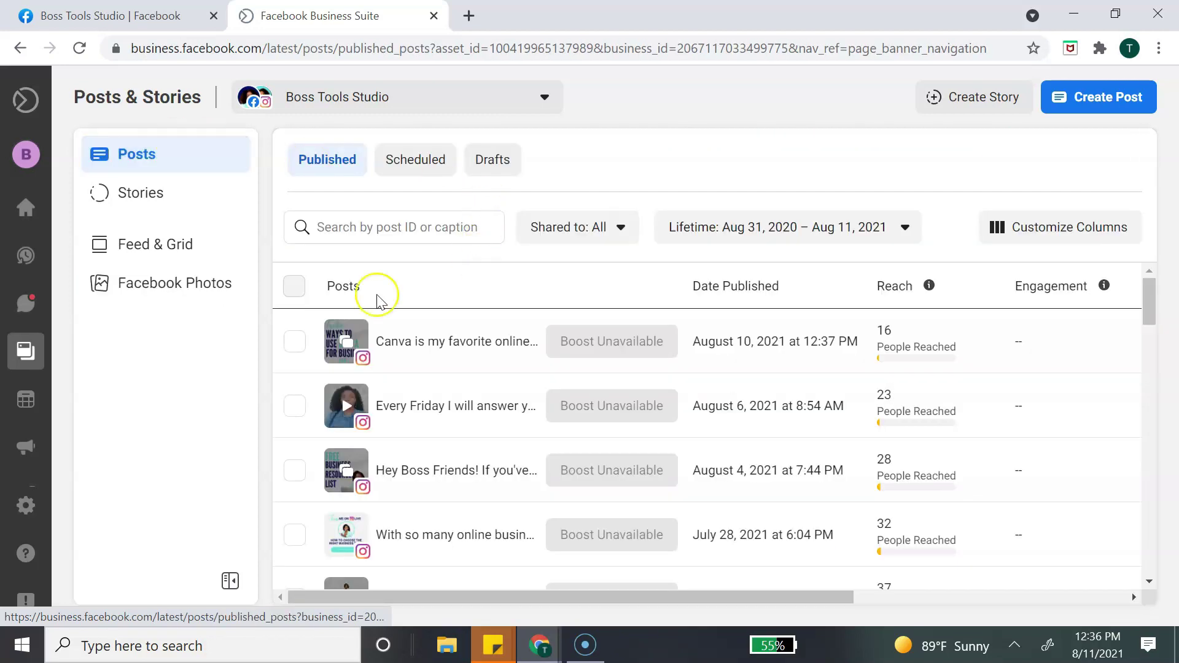
Return to the published posts and view the column customization options without applying any change
left_click(164, 161)
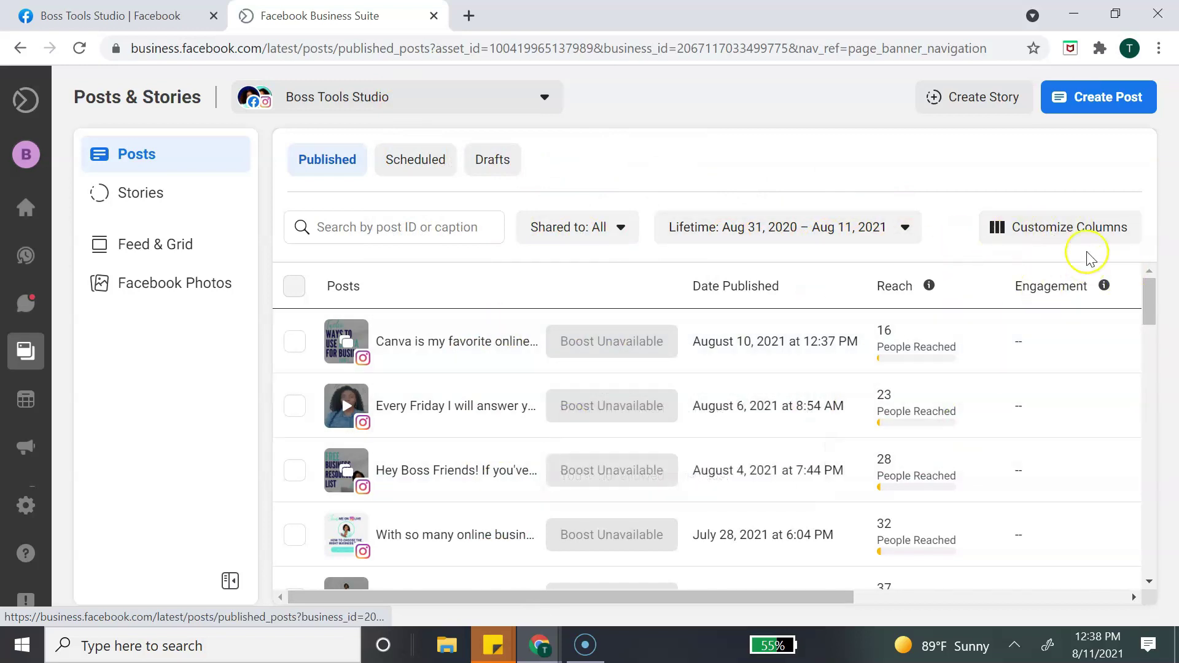
left_click(1065, 246)
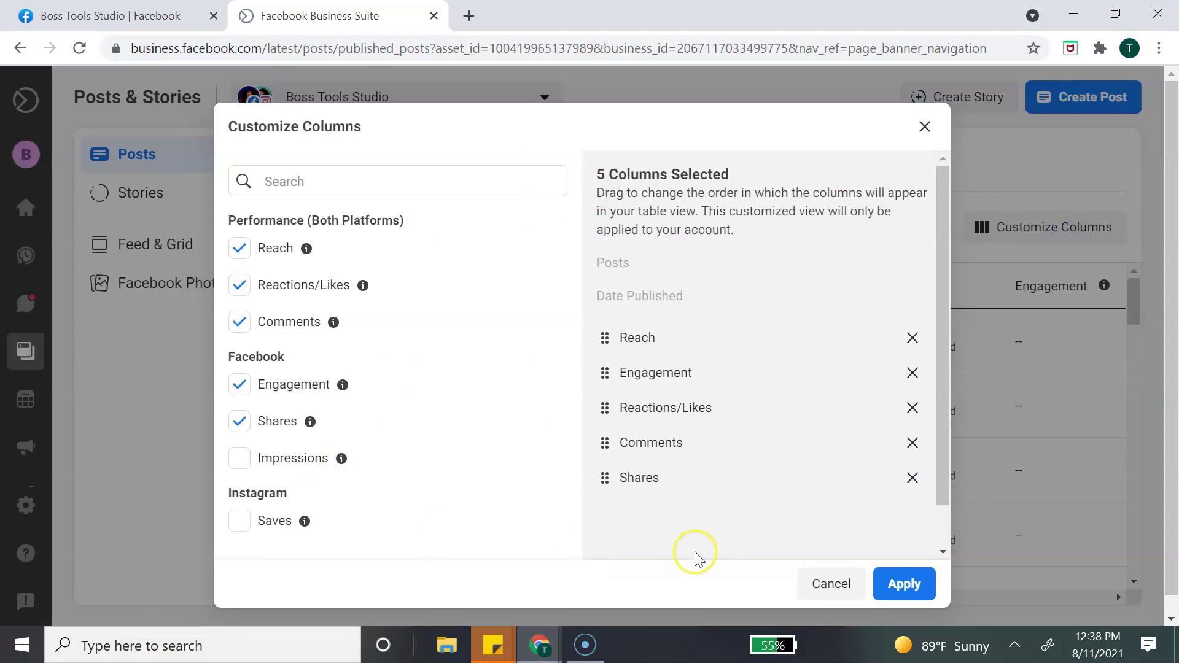
left_click(823, 591)
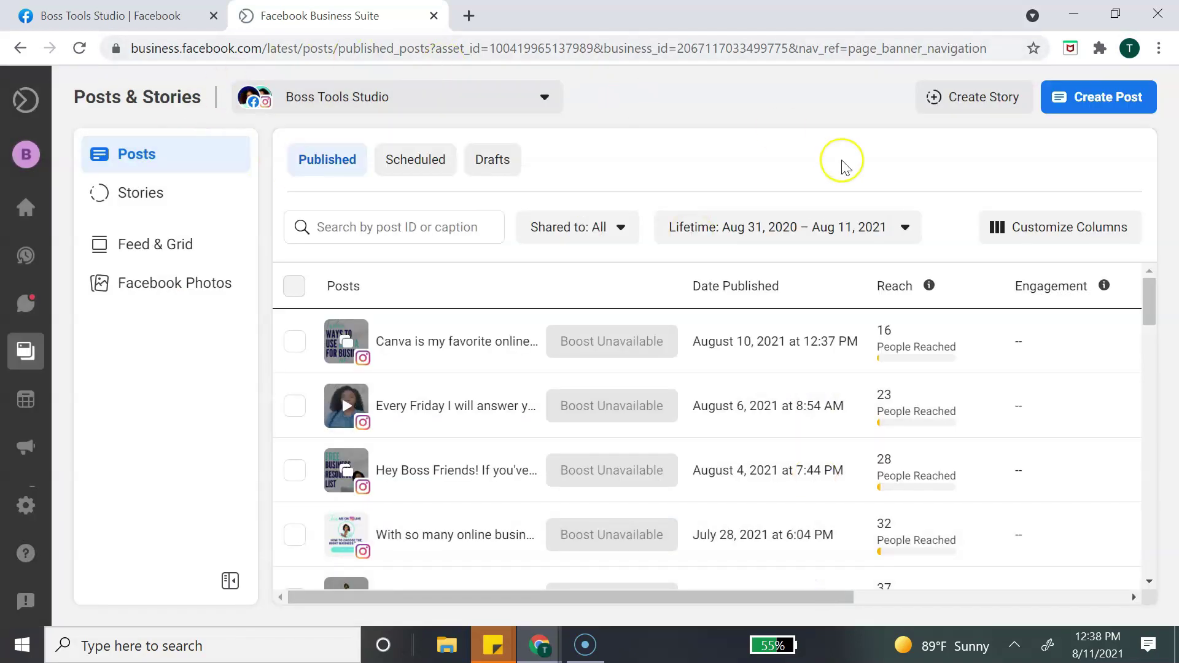
Create a new post placed on both the Facebook Page and the Instagram account, with the text "Caption"
left_click(1071, 97)
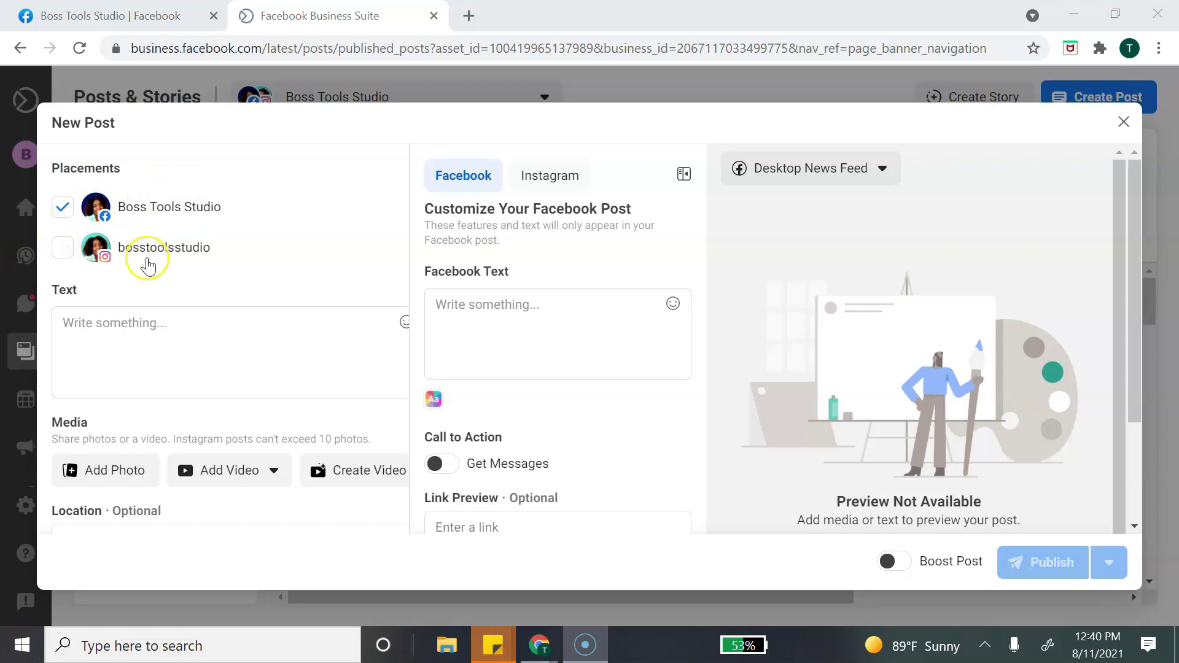
left_click(64, 252)
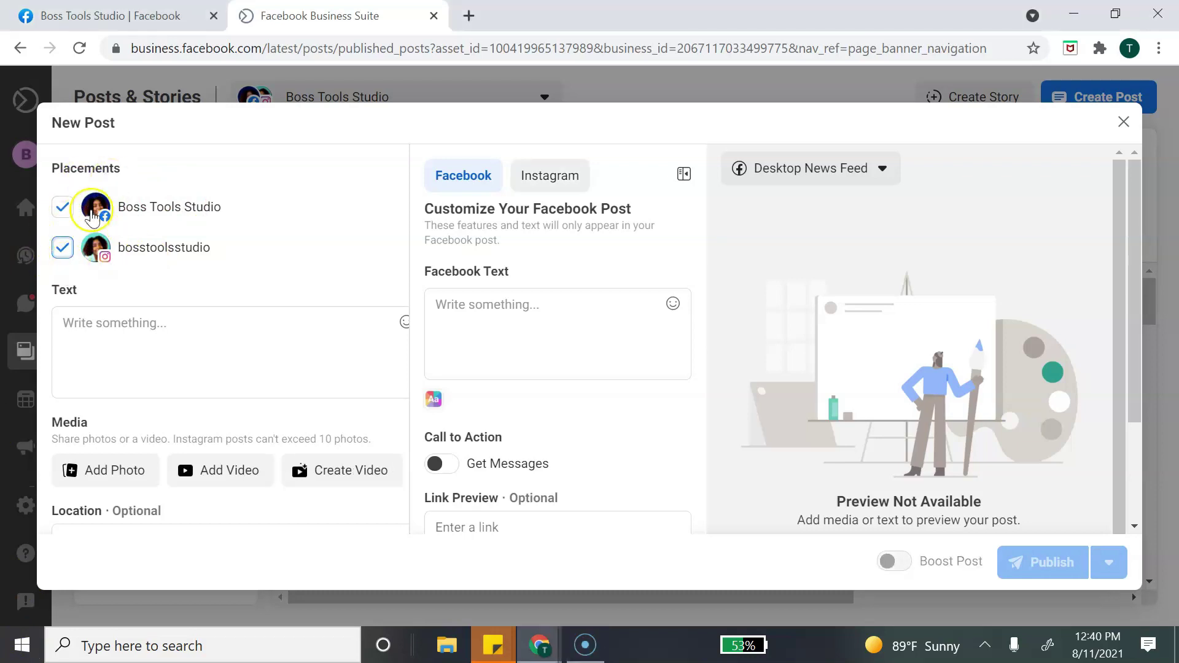
left_click(154, 331)
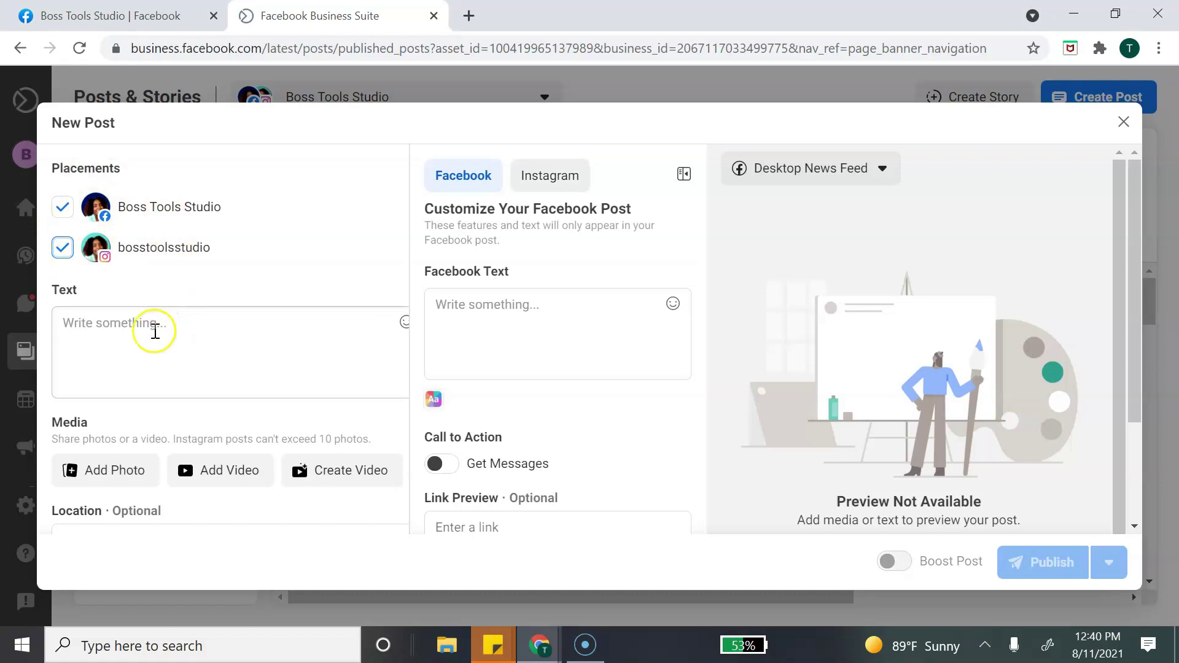
type("Ca")
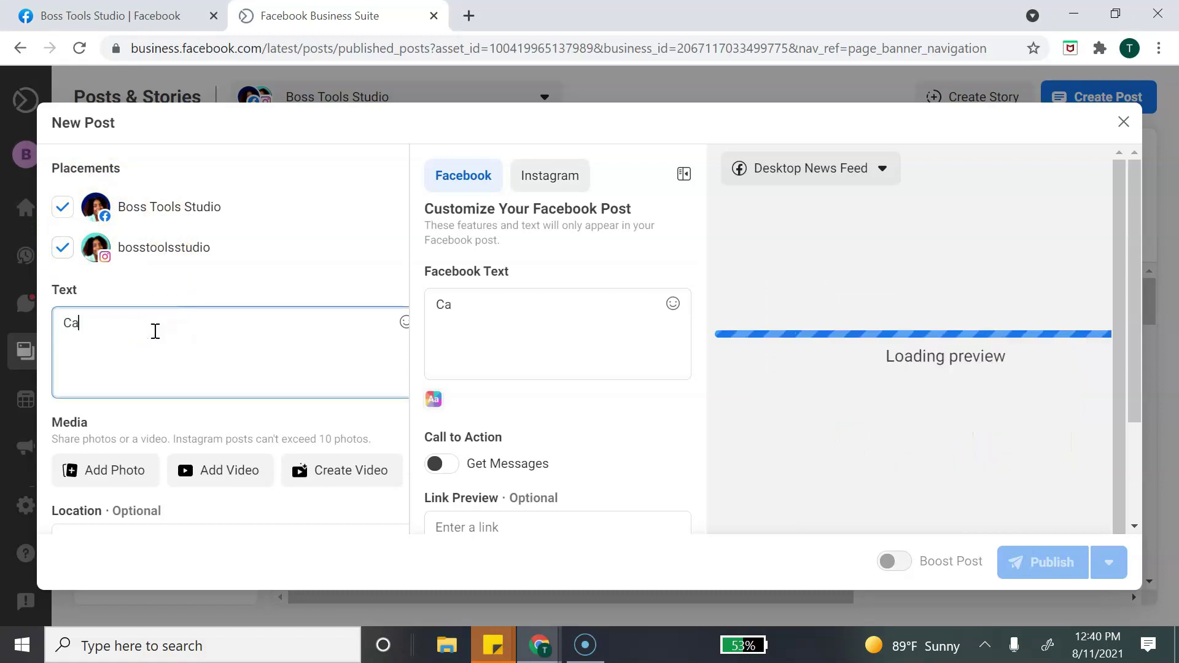
type("ption")
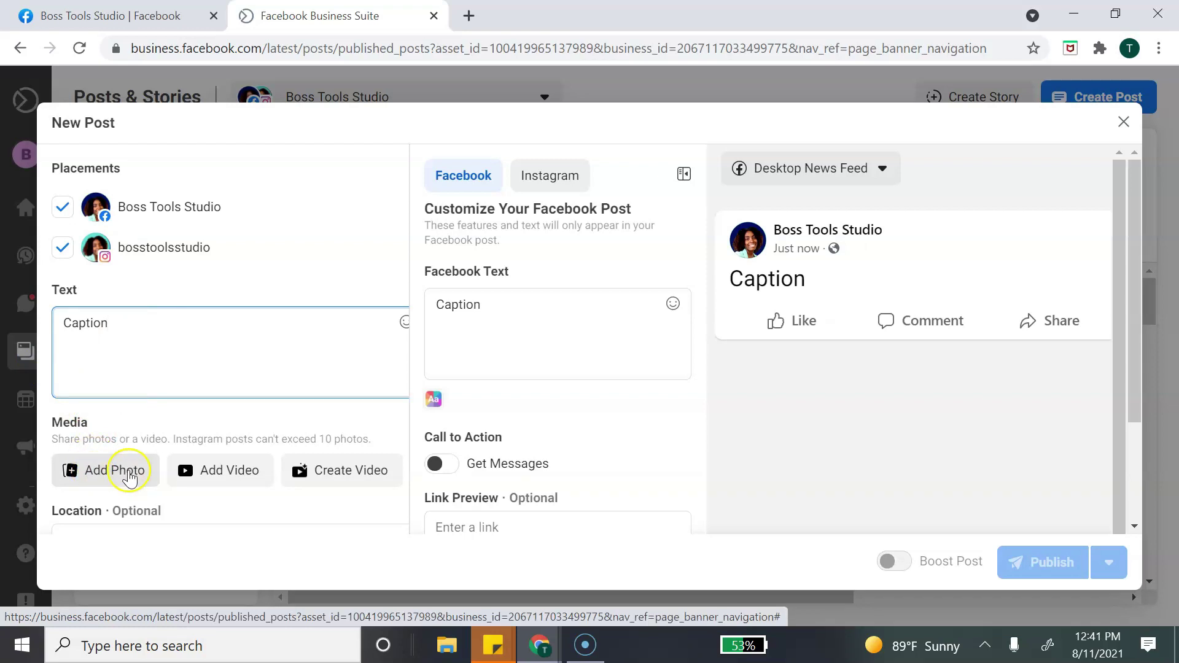
Add the 1080 x 1080 "Twelve Ways to Use Canva for Business" photo to the new post
left_click(75, 470)
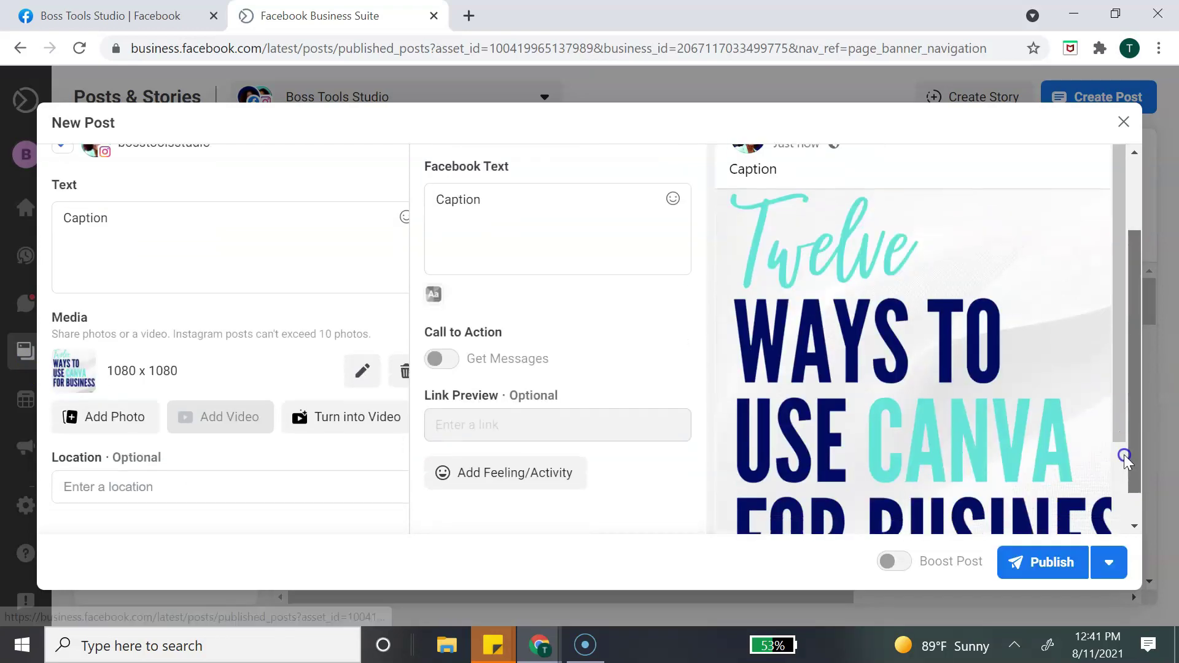
scroll(1124, 454, "down", 1)
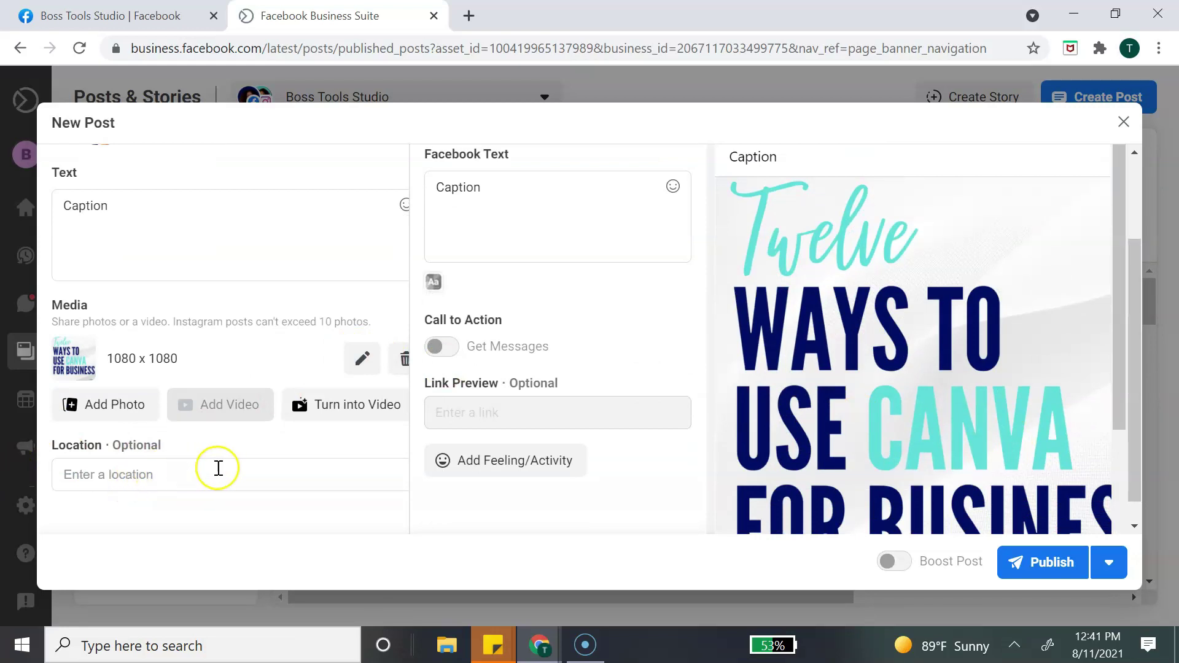
scroll(606, 213, "up", 2)
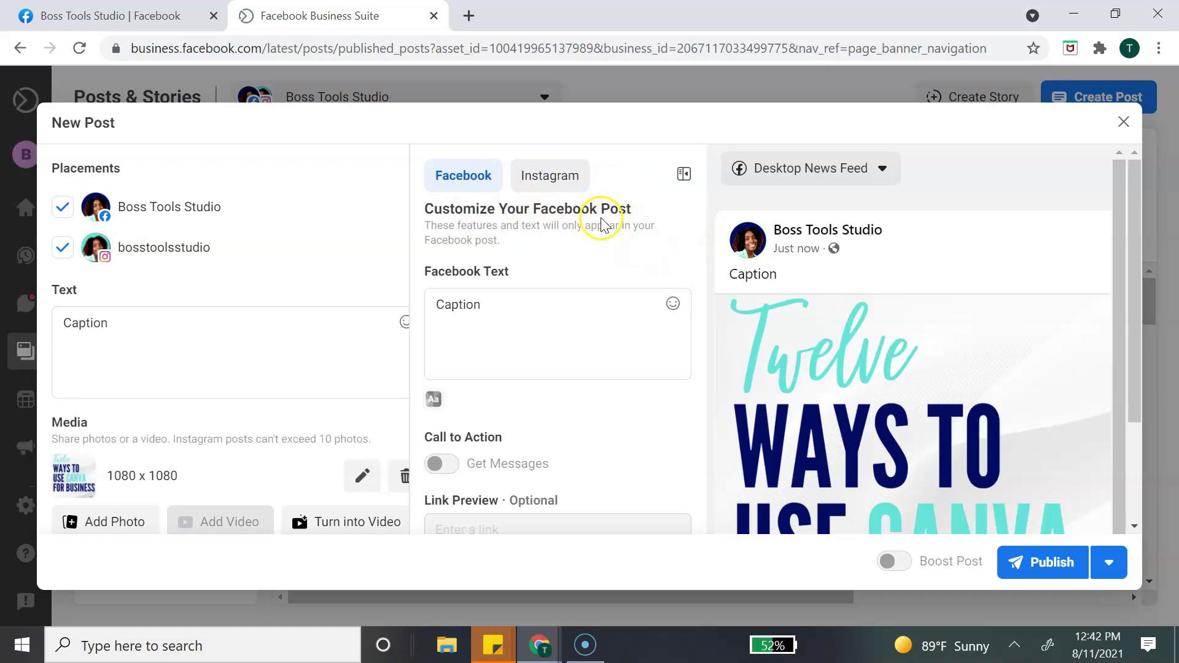
Examine the Facebook customization options of the post, including Facebook Text, the Get Messages call to action and Link Preview
left_click(542, 305)
scroll(542, 301, "down", 2)
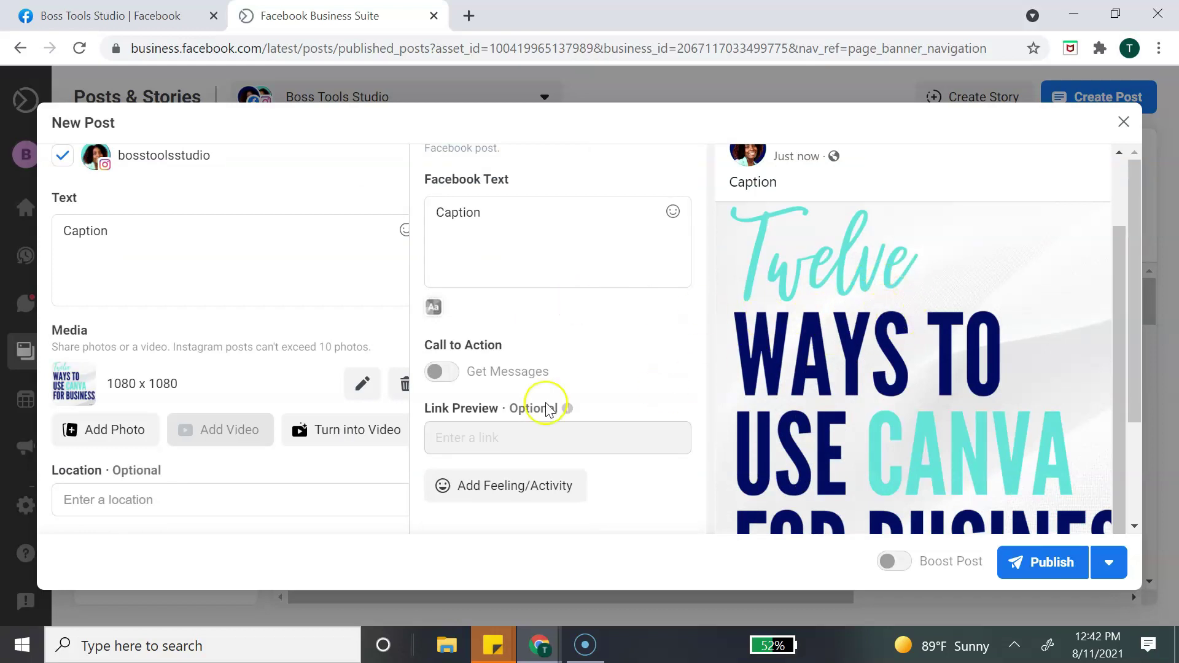
mouse_move(524, 385)
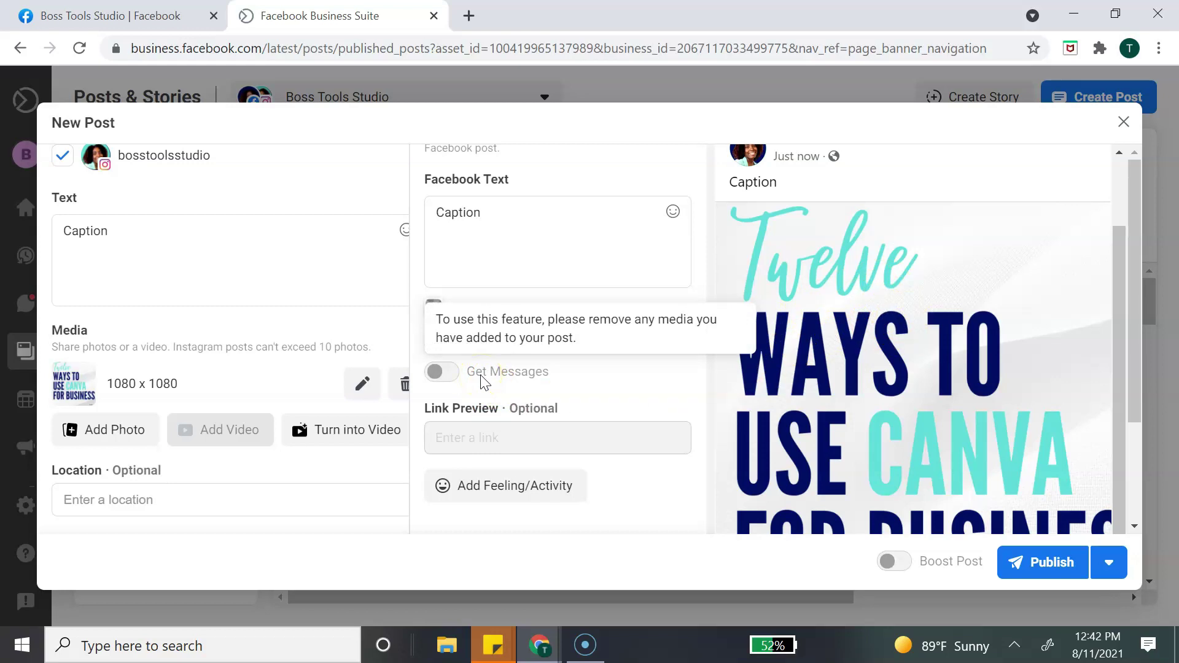
scroll(552, 307, "up", 2)
scroll(524, 305, "down", 3)
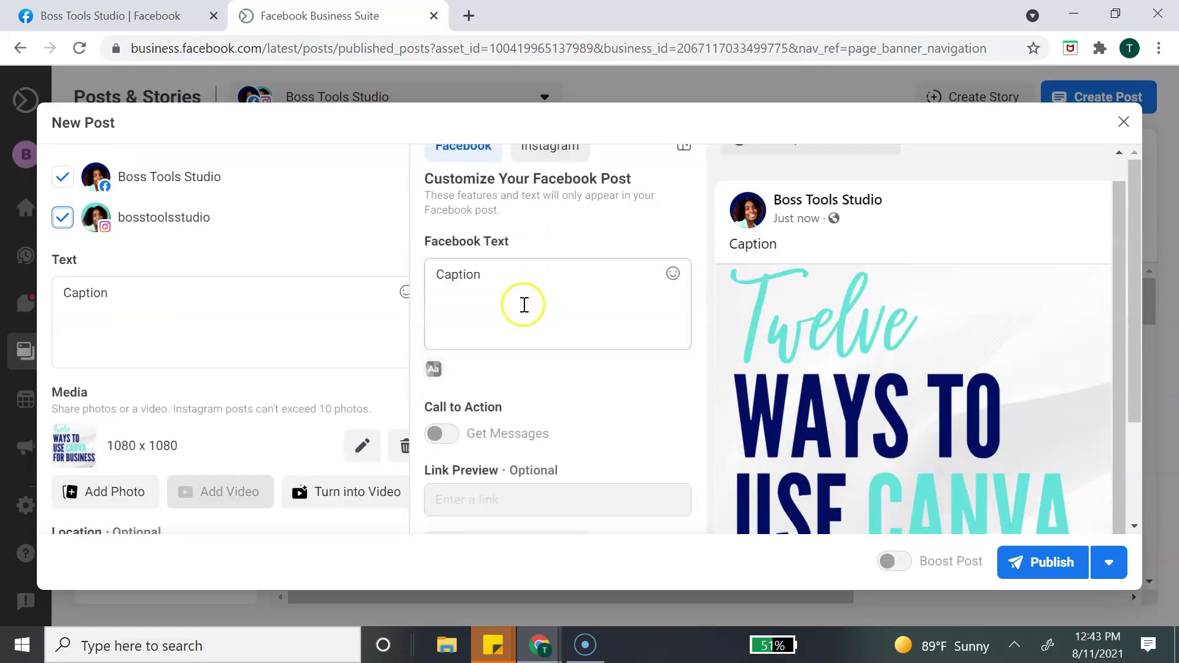
mouse_move(548, 367)
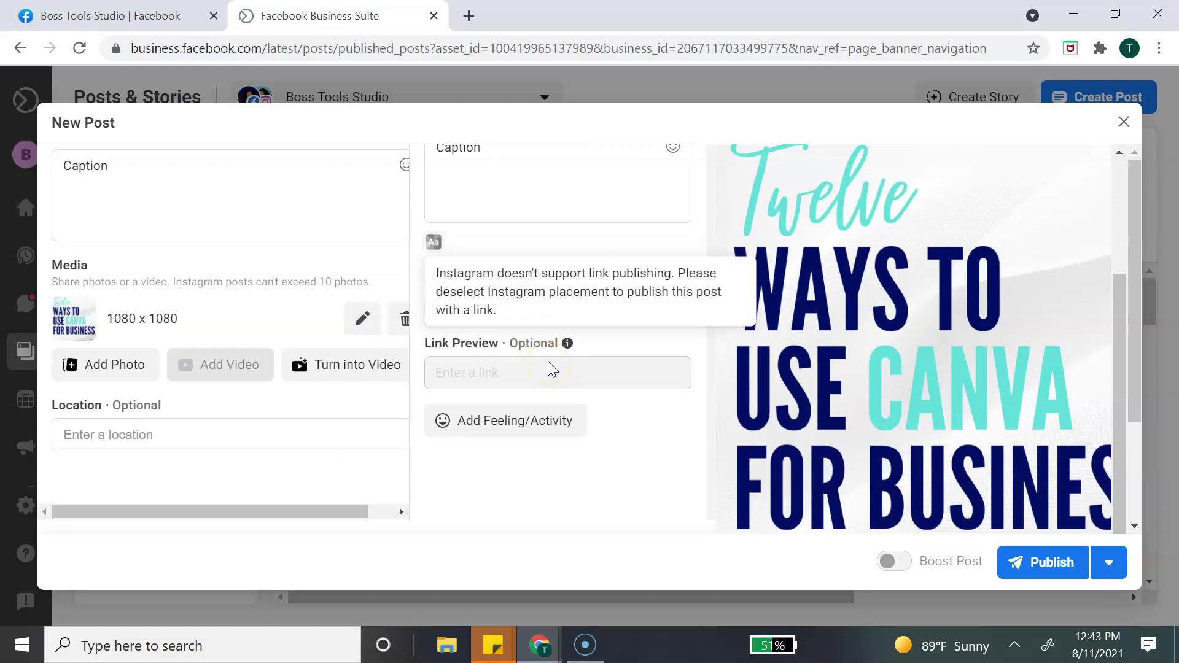
scroll(549, 362, "up", 2)
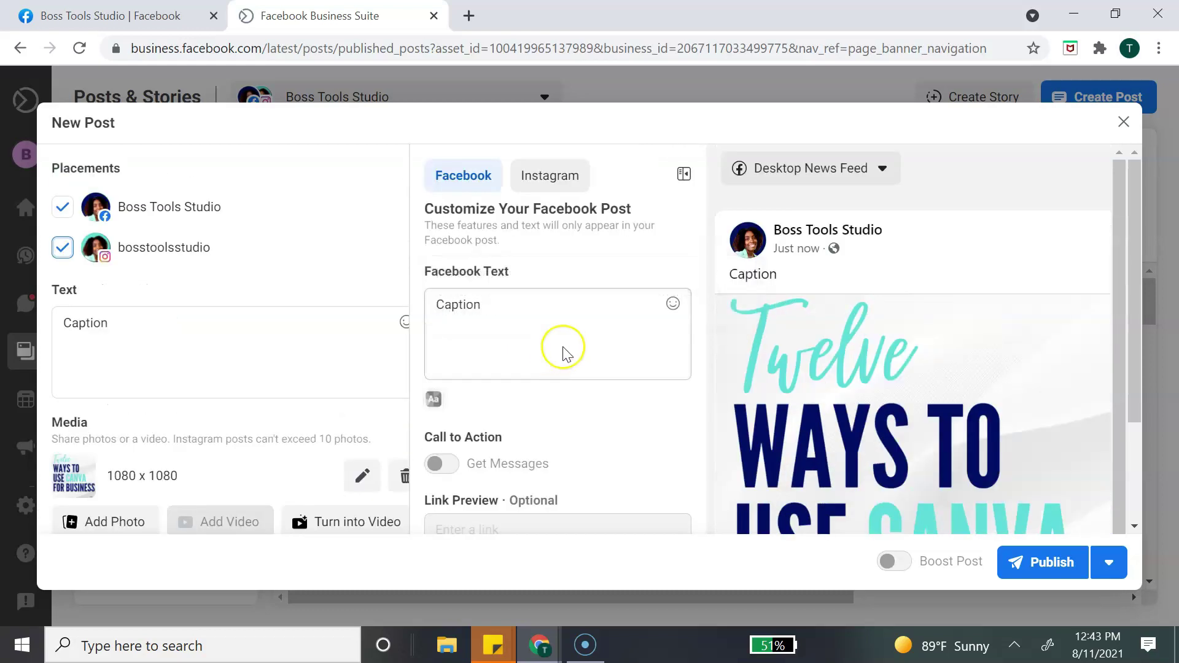
scroll(562, 353, "down", 2)
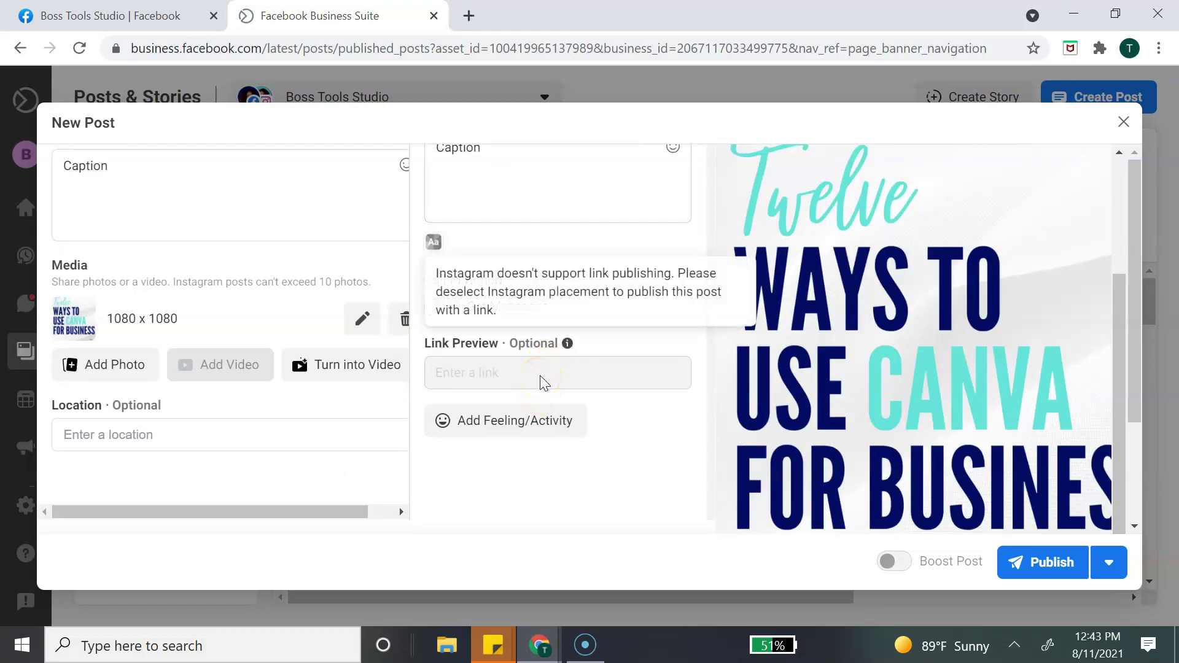
scroll(544, 382, "up", 3)
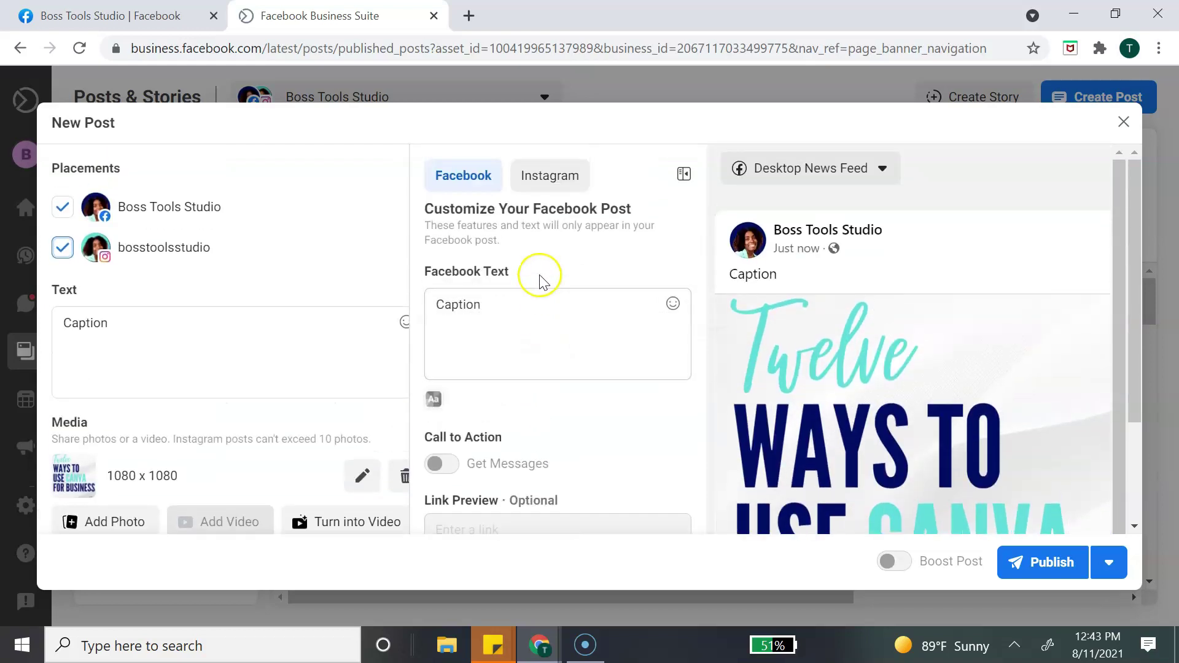
View the Instagram version of the post, return to the Facebook version and look over its preview
left_click(550, 177)
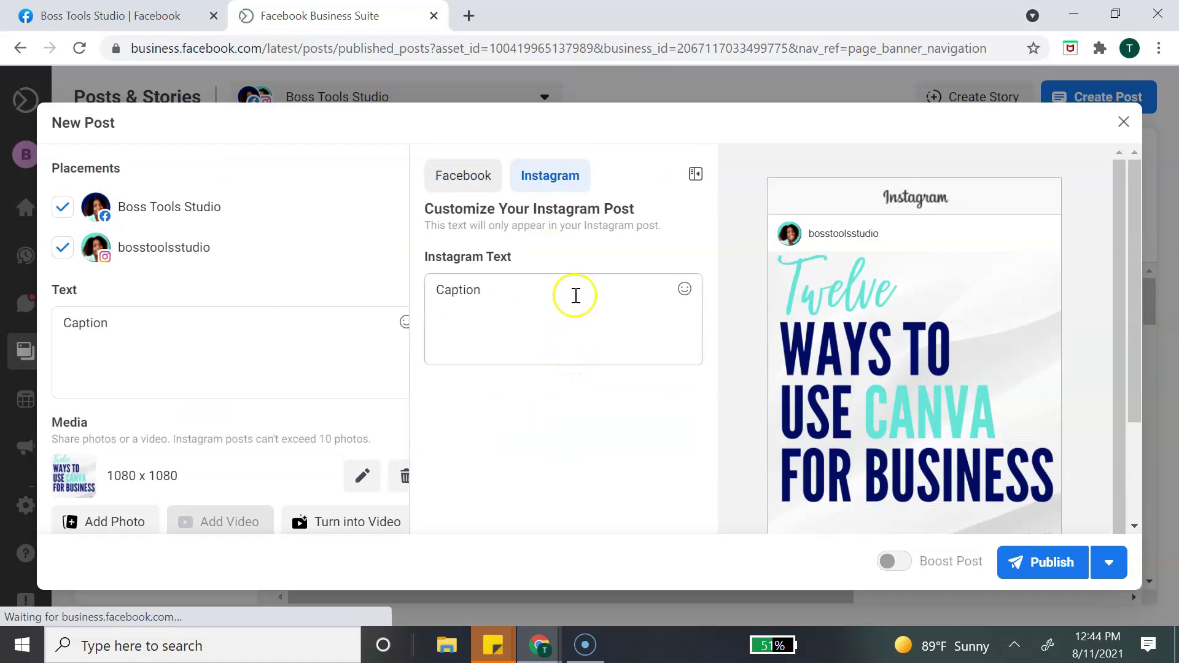
left_click(487, 176)
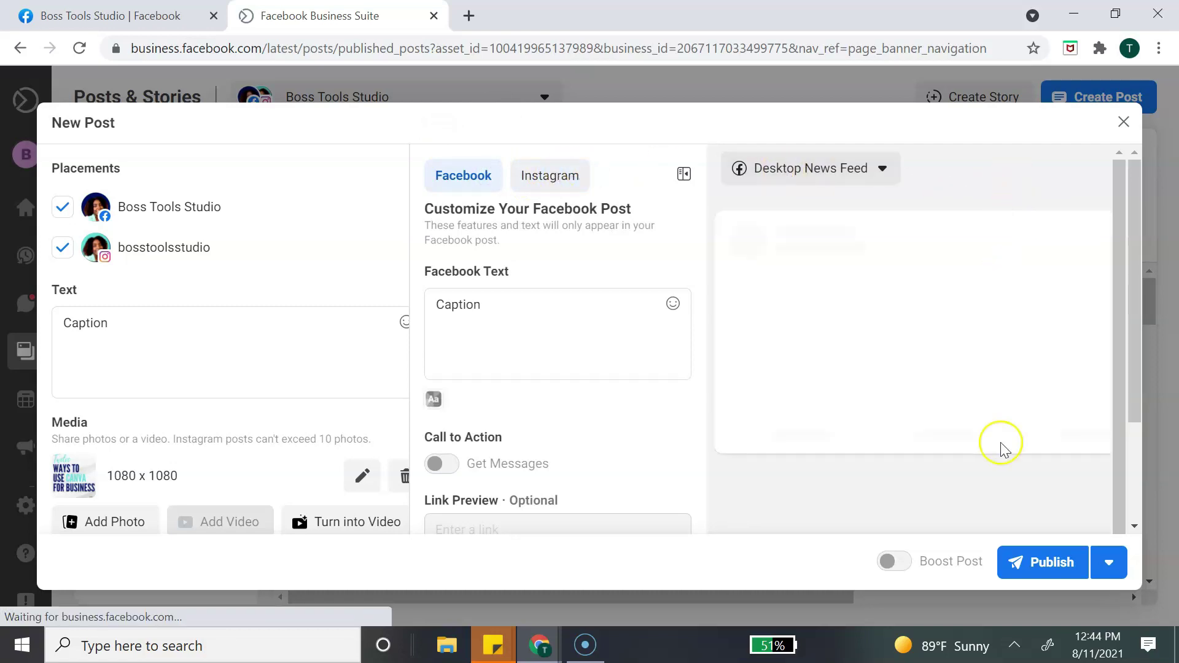
scroll(1000, 448, "down", 3)
scroll(1147, 416, "down", 3)
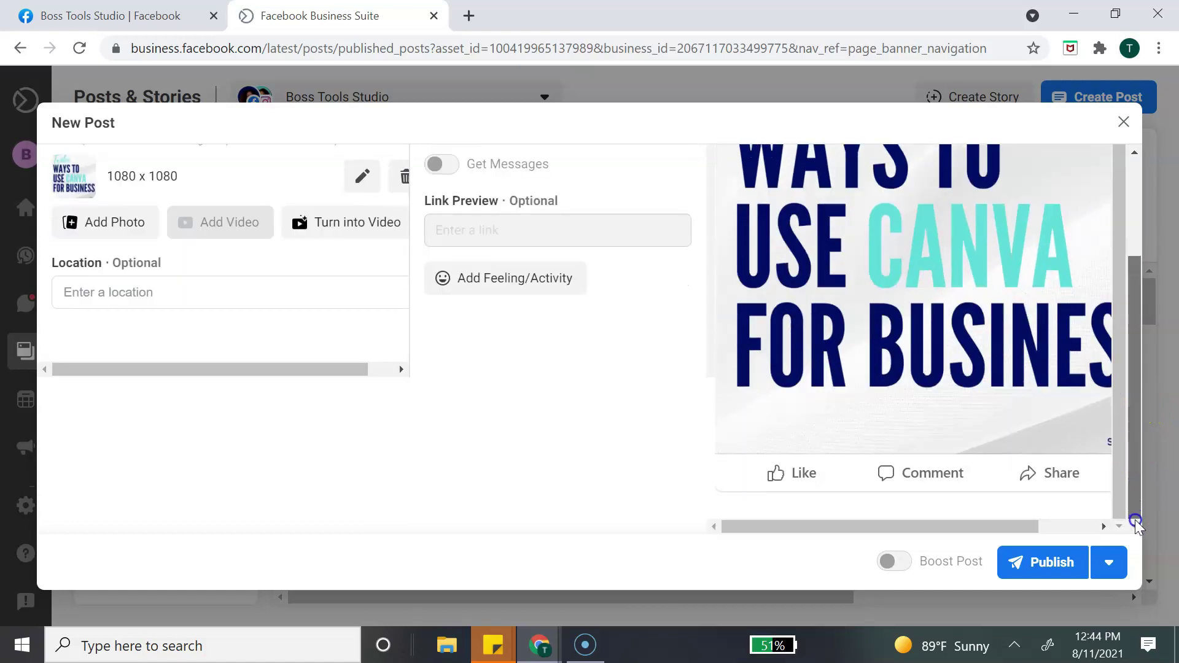
Schedule the post for Aug 11, 2021 at 01:05 PM instead of publishing it immediately
left_click(1036, 565)
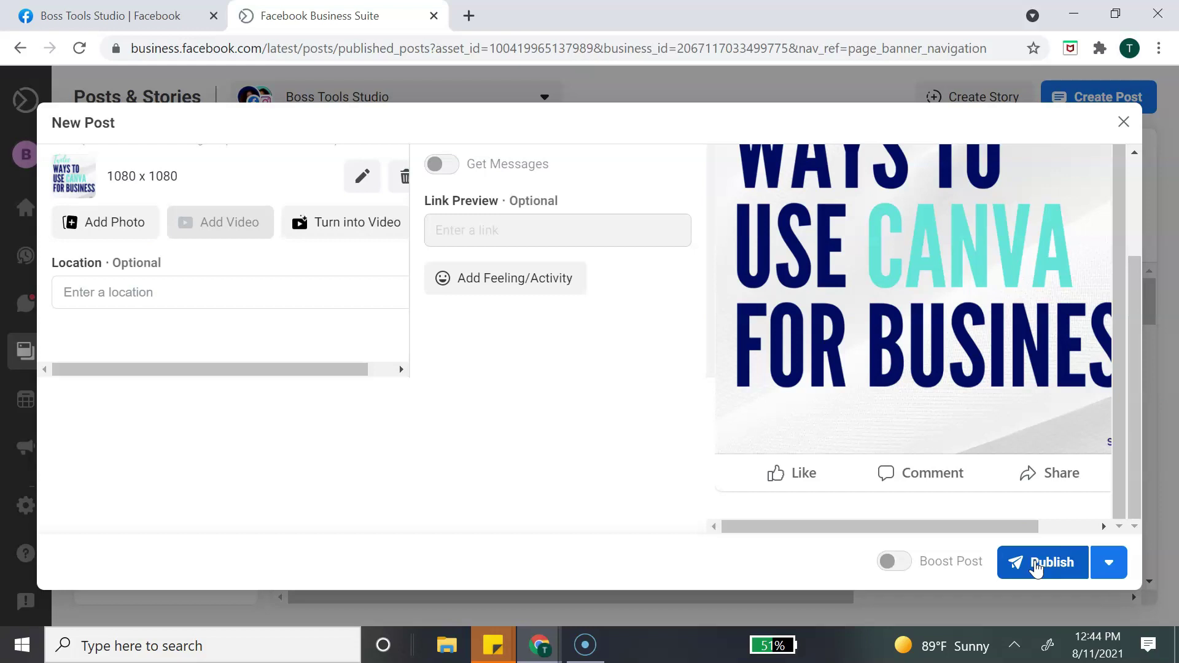
left_click(1110, 565)
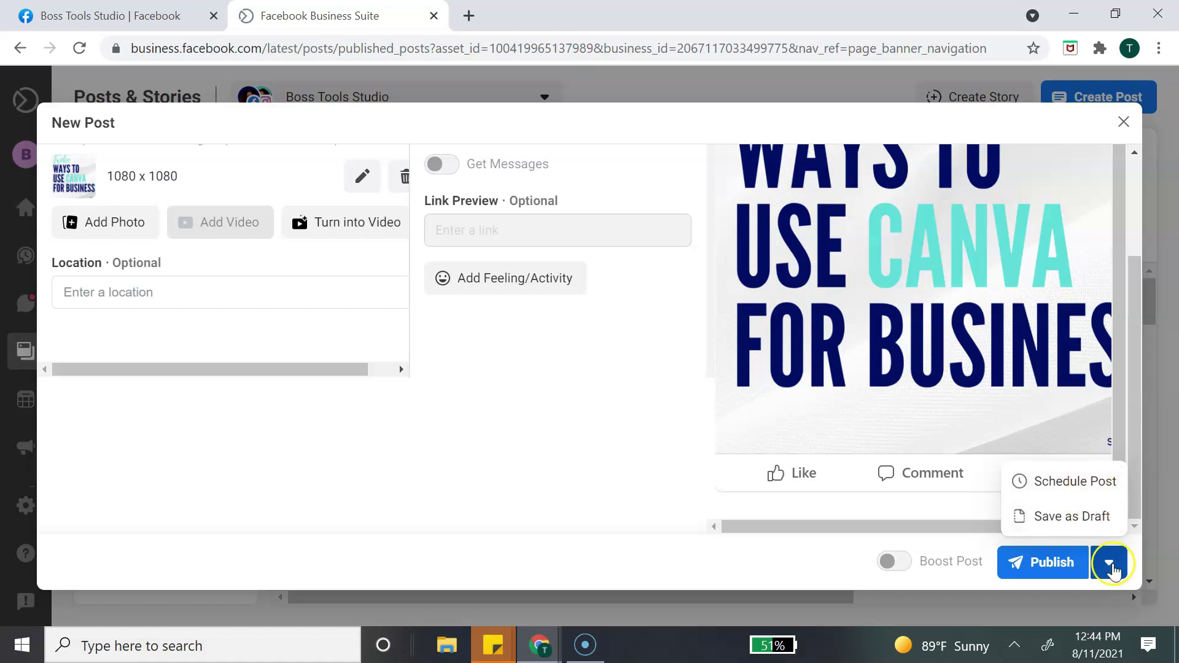
left_click(1074, 481)
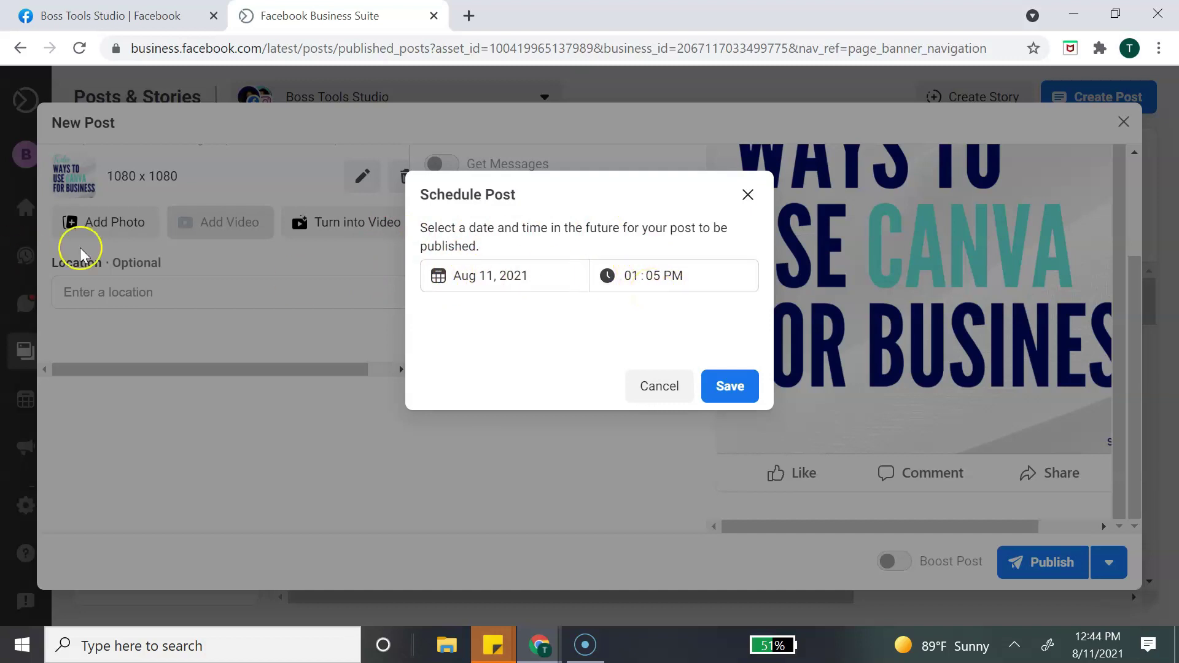
left_click(728, 385)
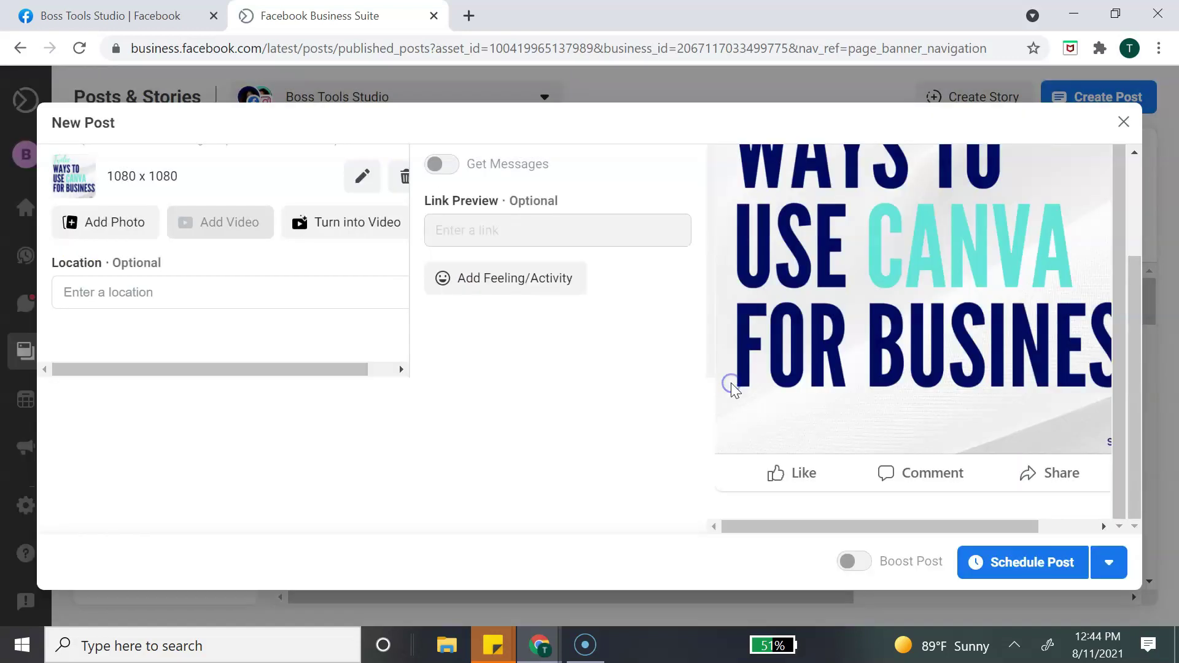
left_click(1039, 564)
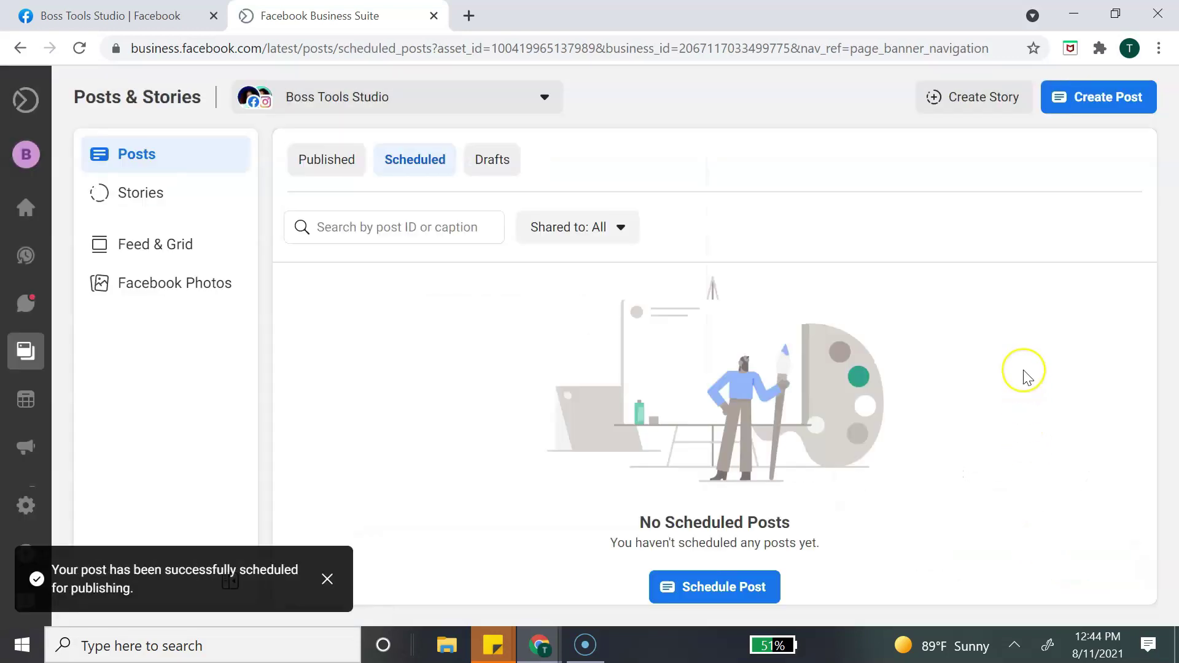
Open the Calendar and look over the posts on Wed 11 and the post and story scheduling options for Thu 12
mouse_move(47, 262)
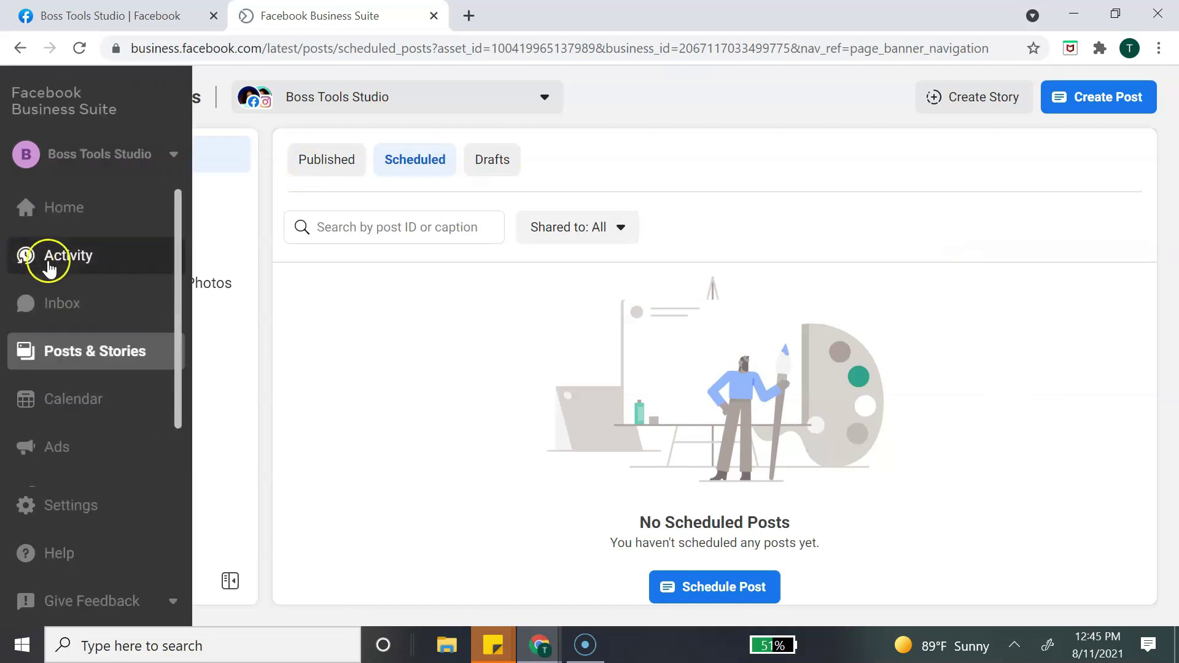
left_click(72, 400)
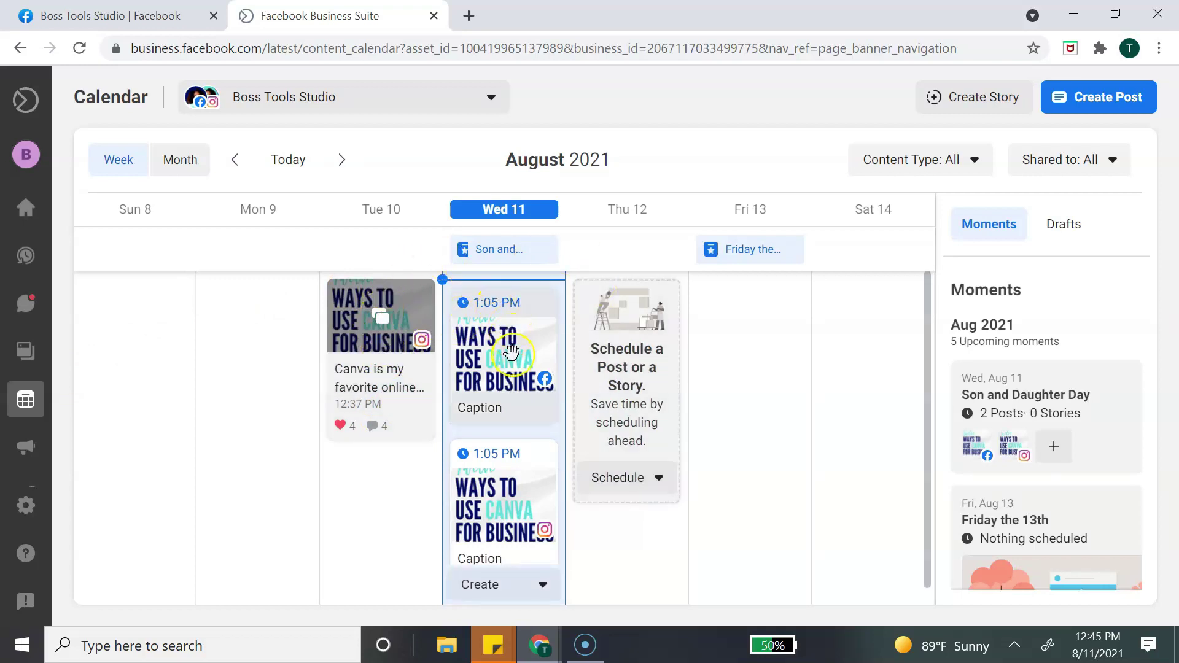
scroll(520, 396, "down", 1)
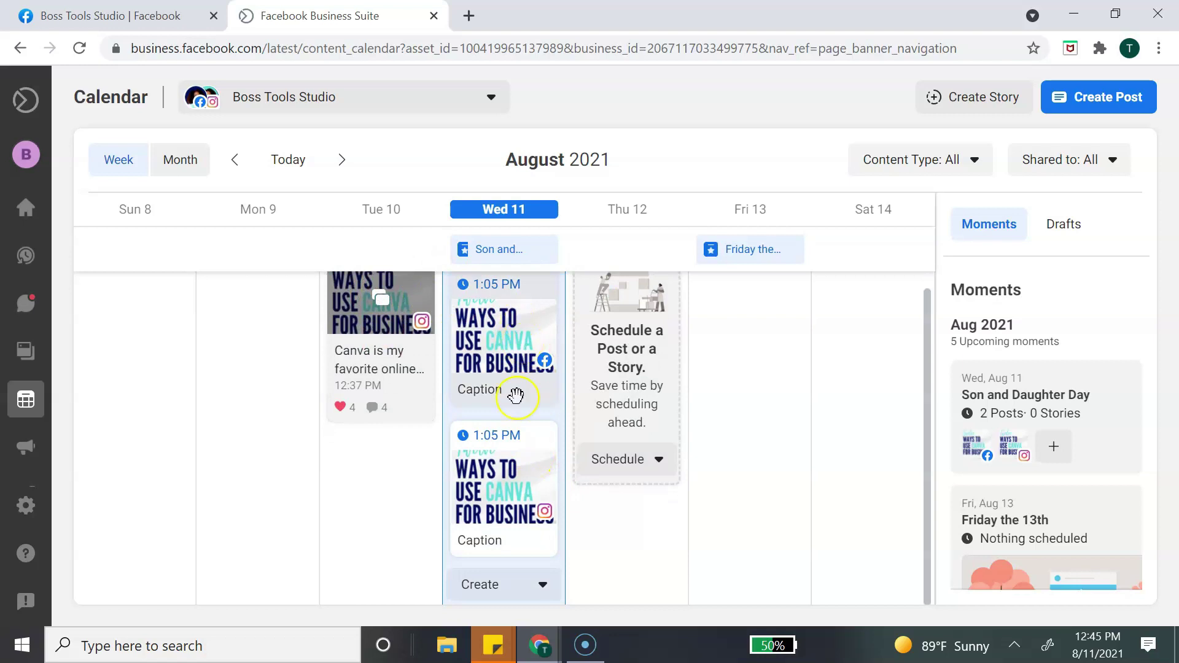
scroll(517, 405, "up", 1)
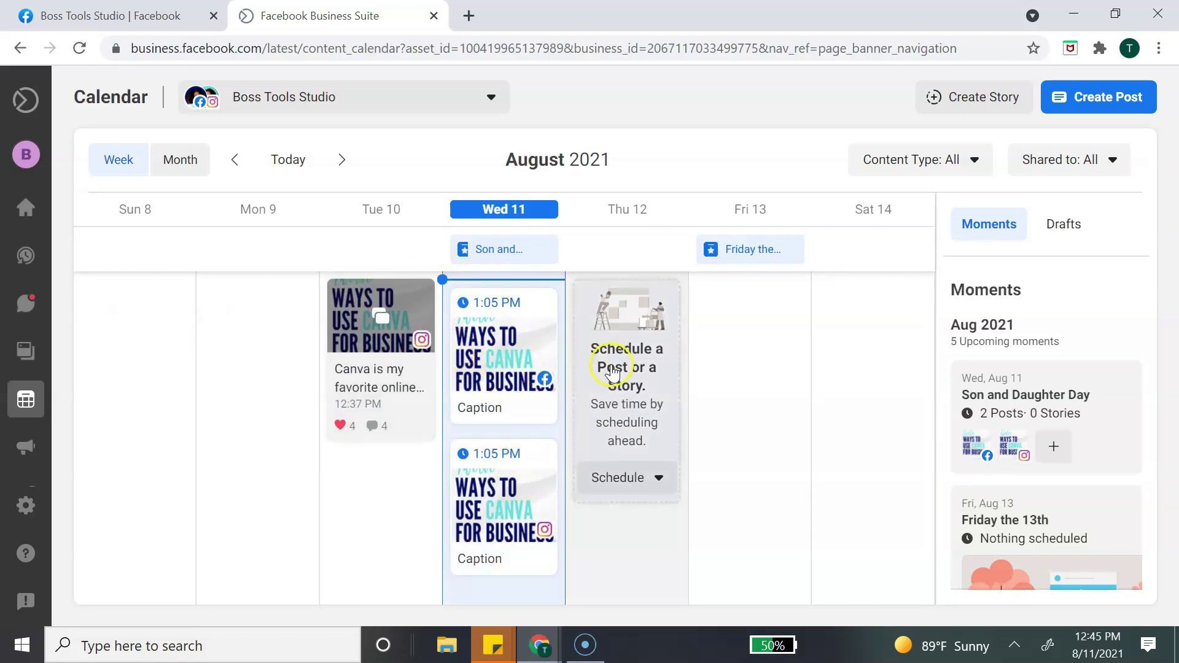
left_click(657, 478)
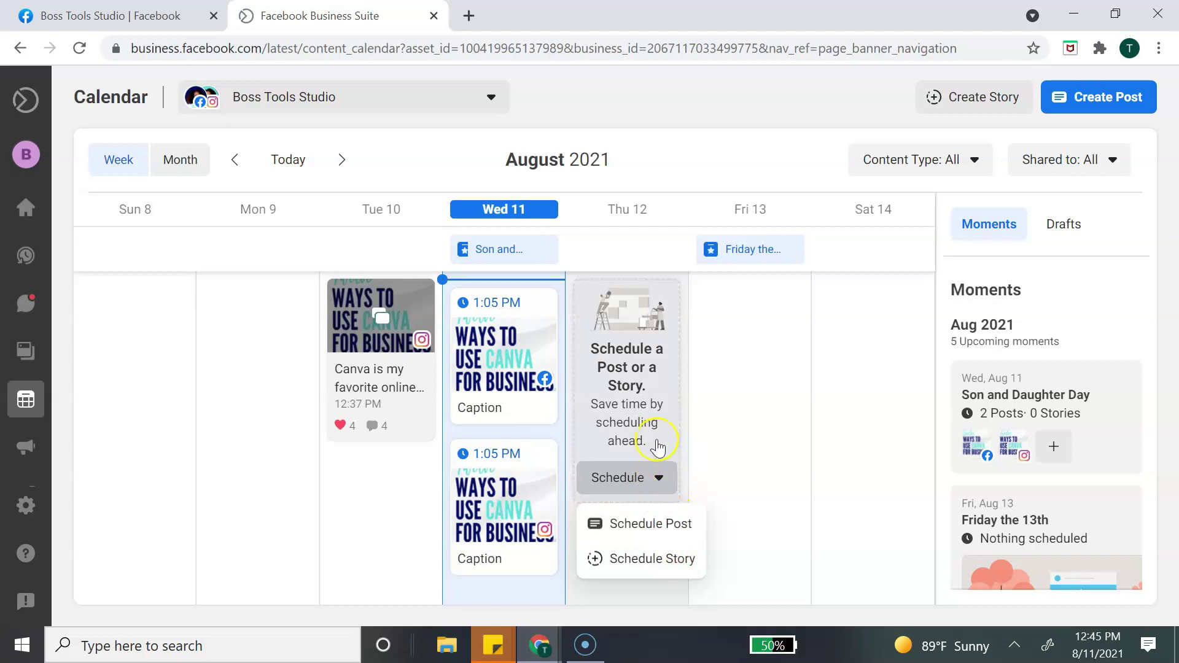
mouse_move(755, 386)
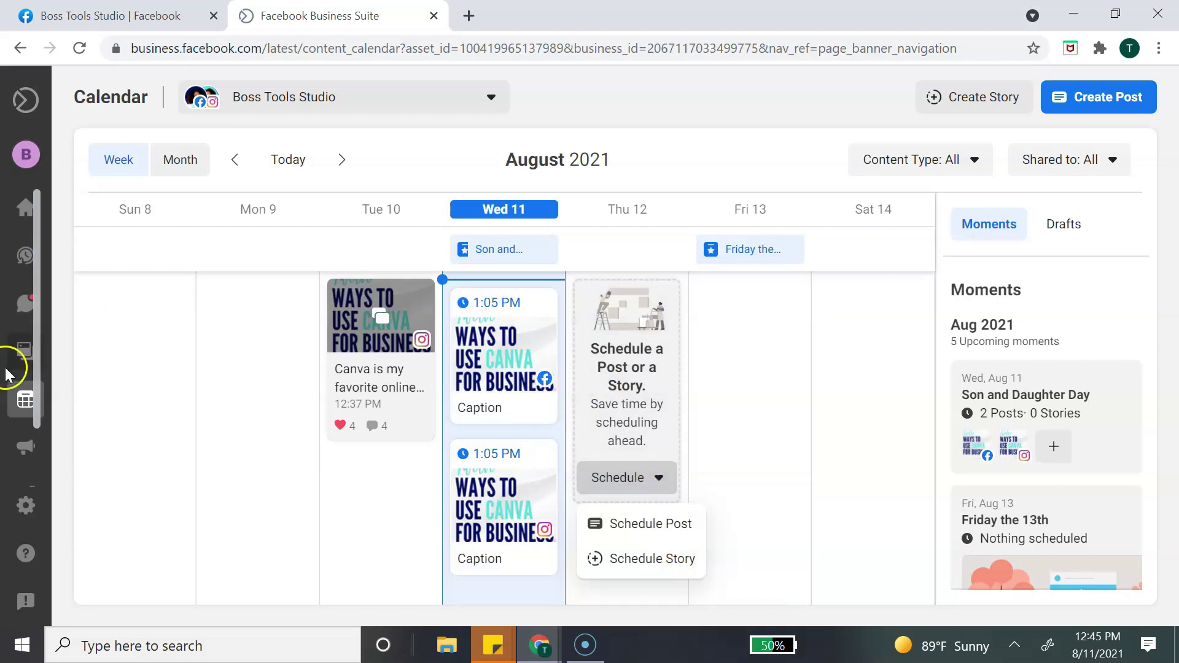
mouse_move(31, 390)
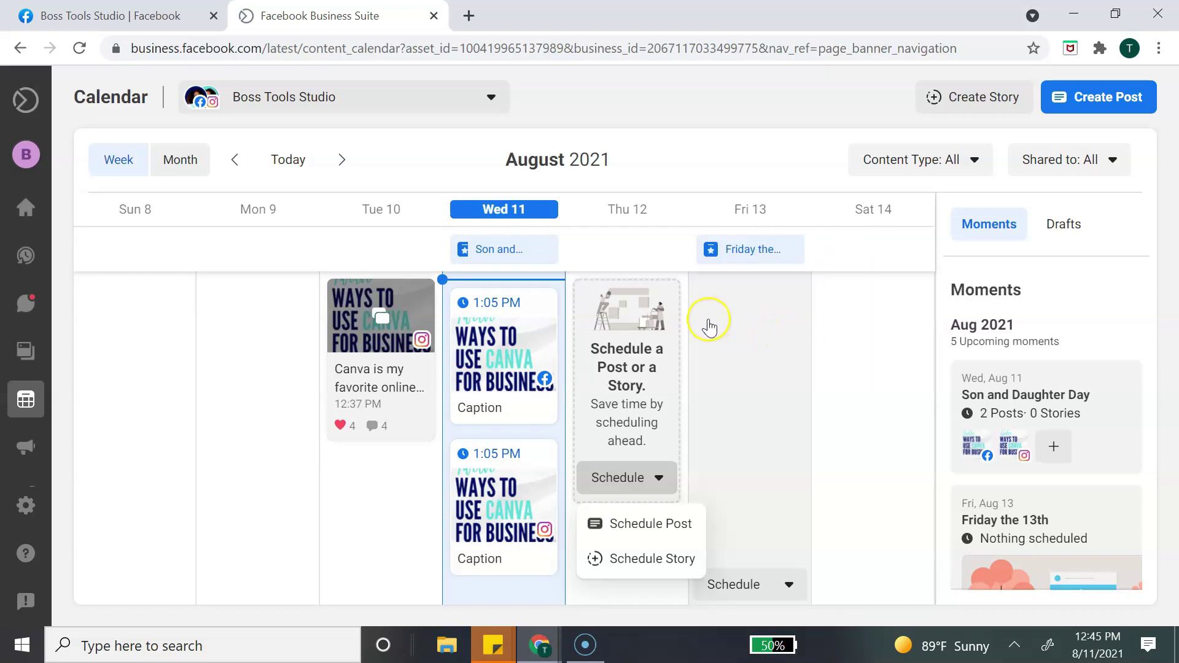
Visit the Ads section, and look over the Audience, Content and Results summaries in the Insights overview
mouse_move(50, 440)
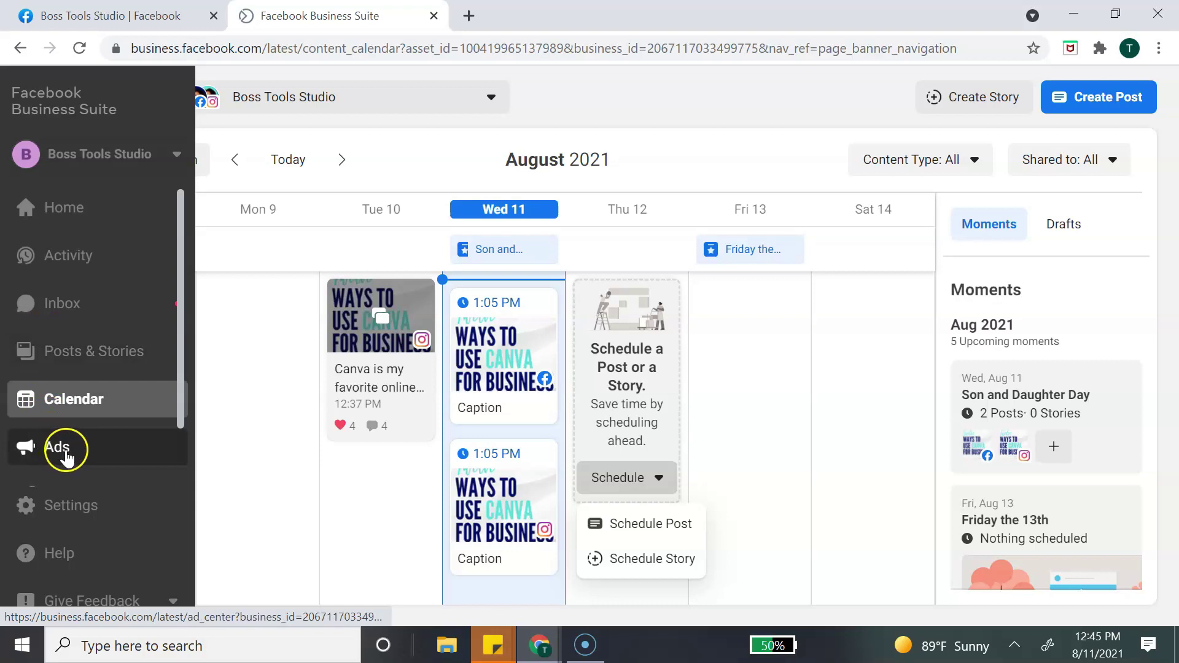
left_click(59, 448)
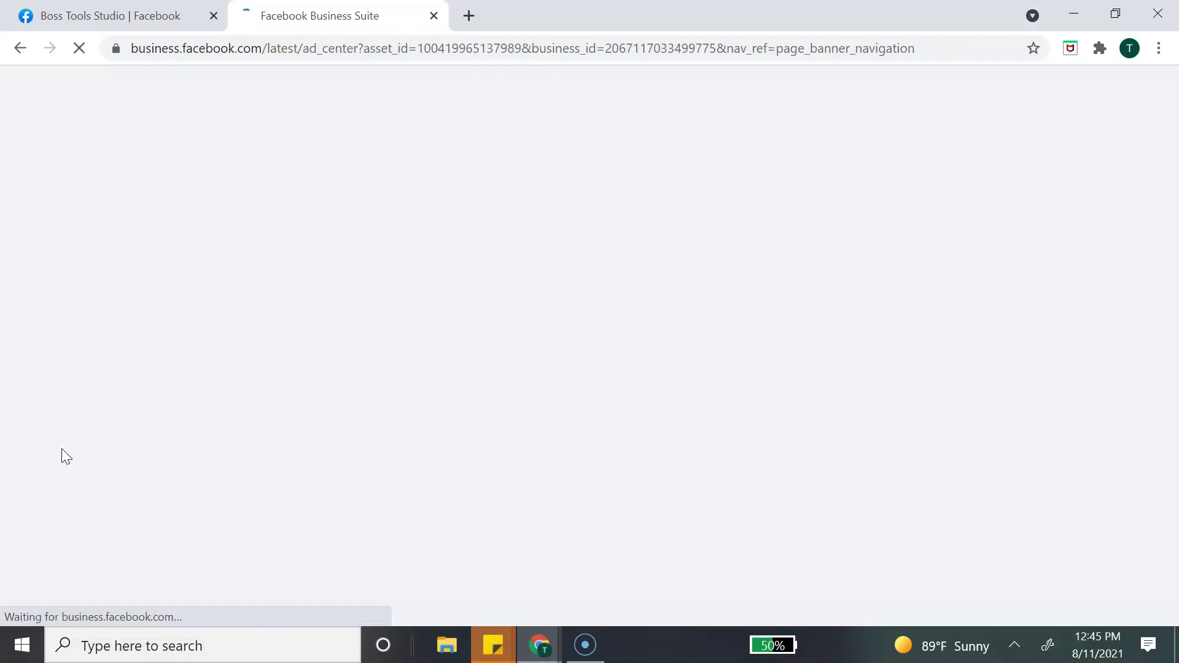
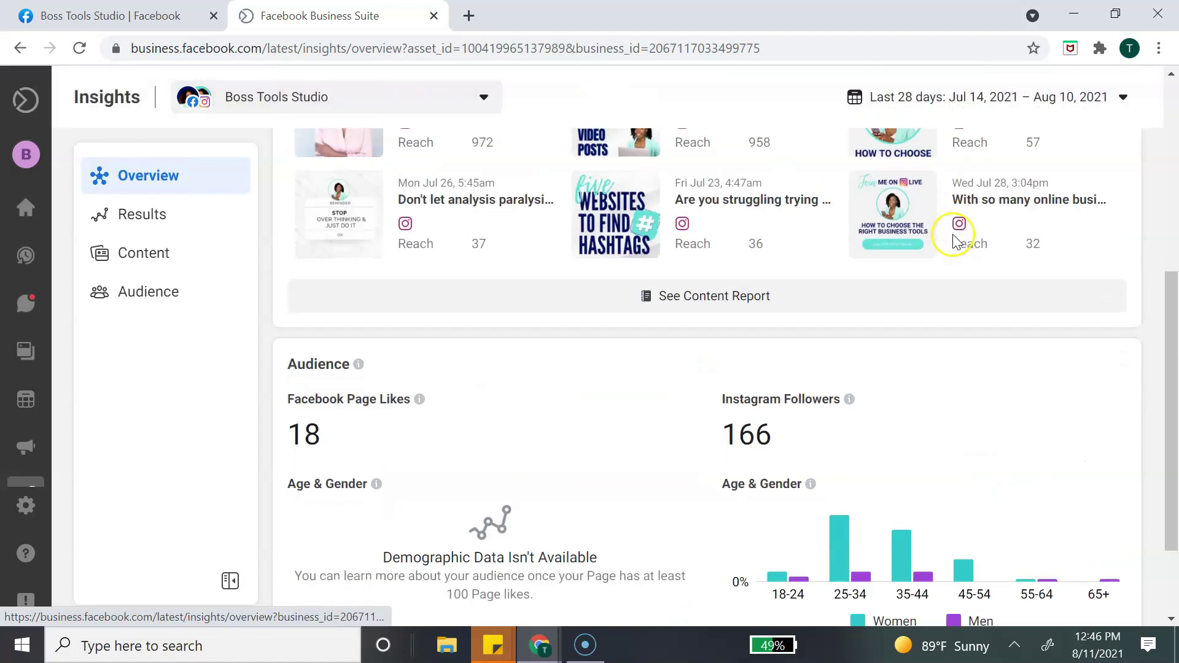
scroll(763, 250, "up", 5)
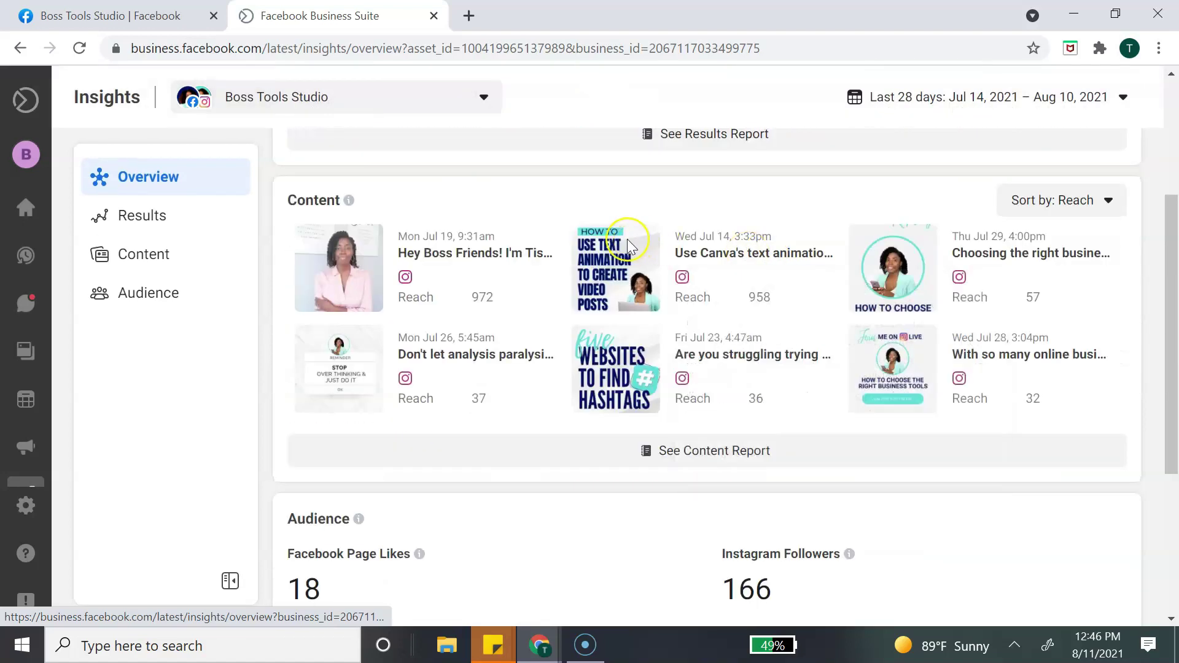
scroll(552, 249, "up", 4)
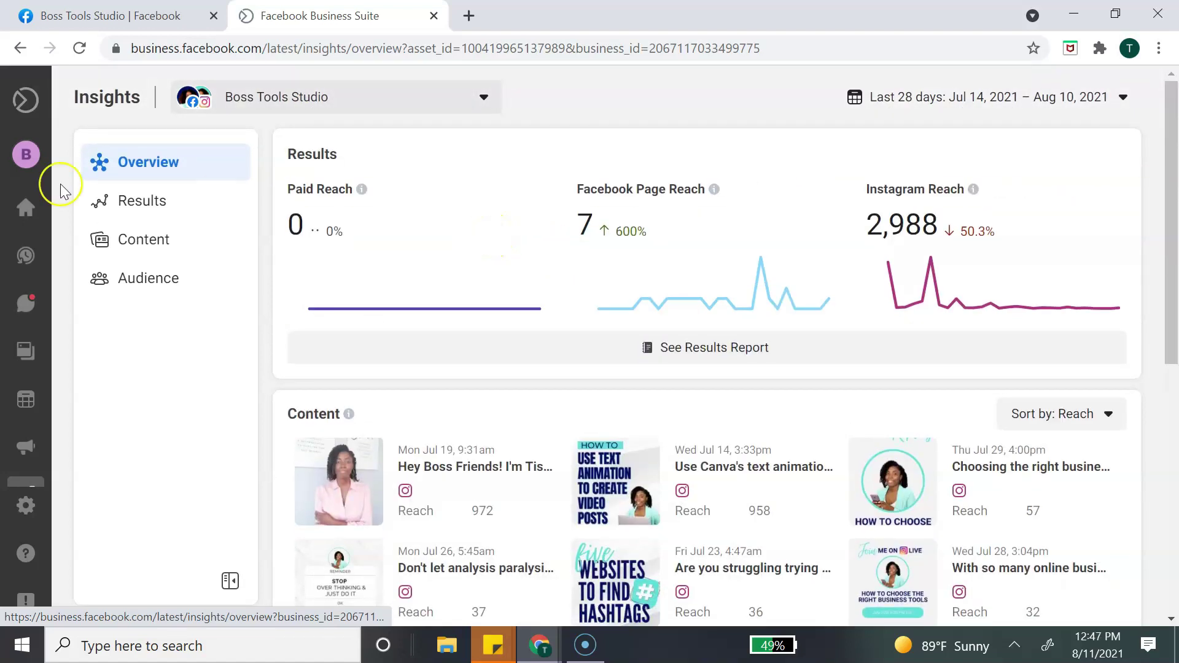
Review the Insights Results report down to Ad Trends, and the Content report with its list of recent posts
left_click(145, 202)
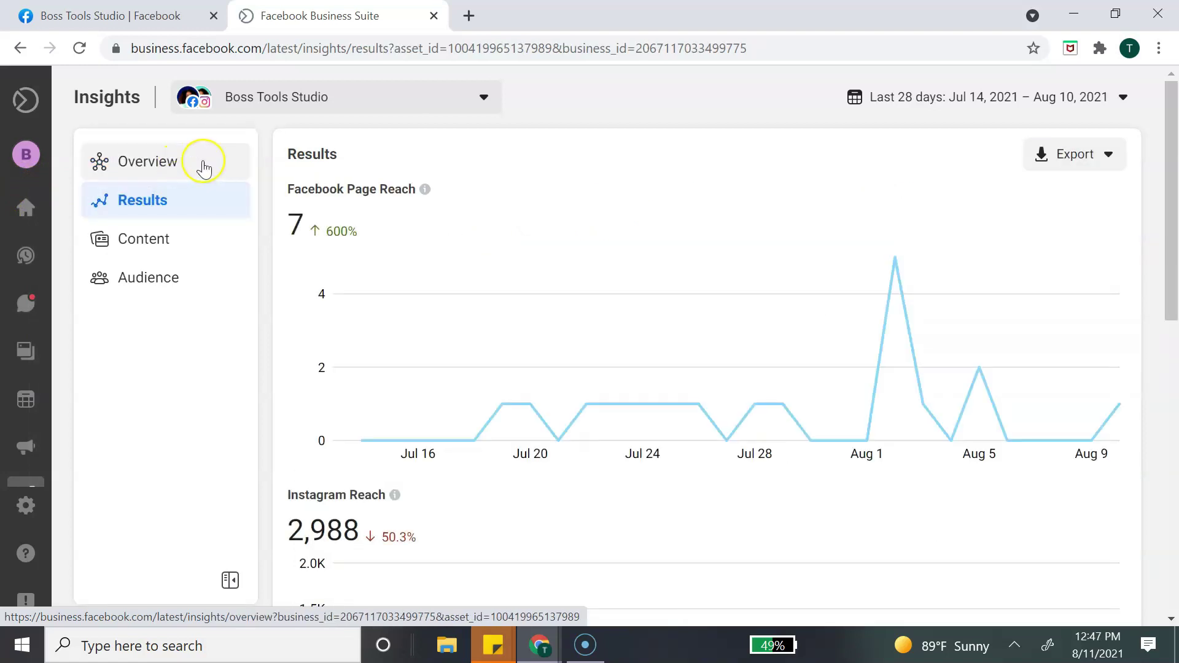
scroll(446, 366, "down", 4)
scroll(447, 363, "down", 4)
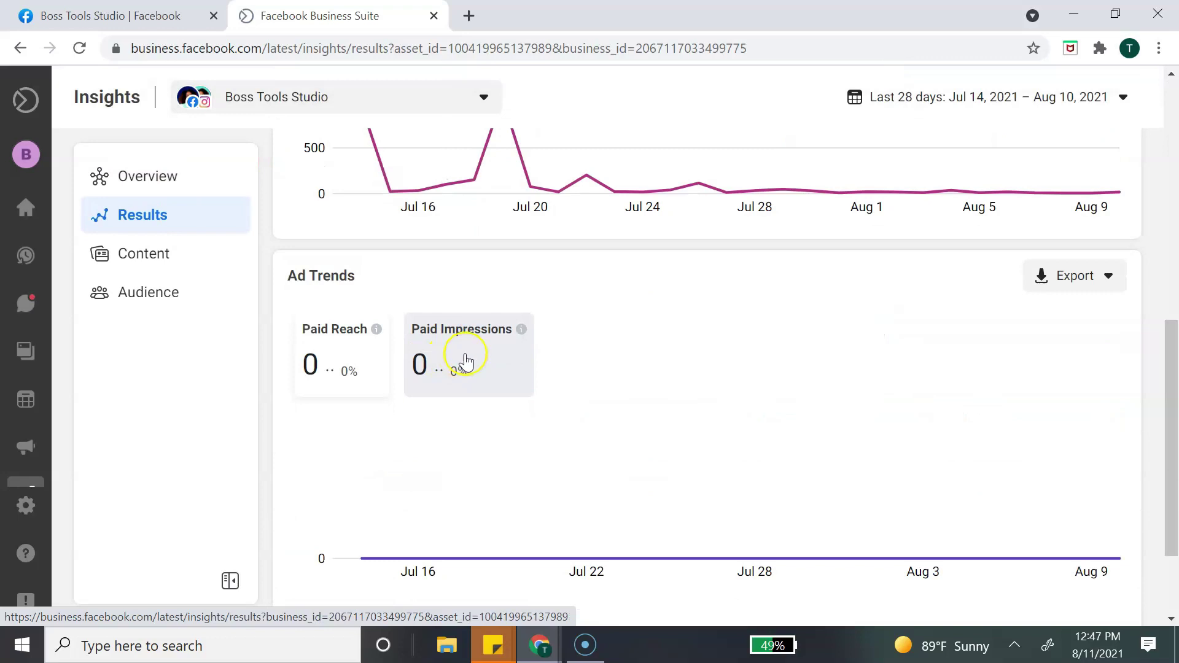
scroll(460, 350, "down", 2)
left_click(146, 263)
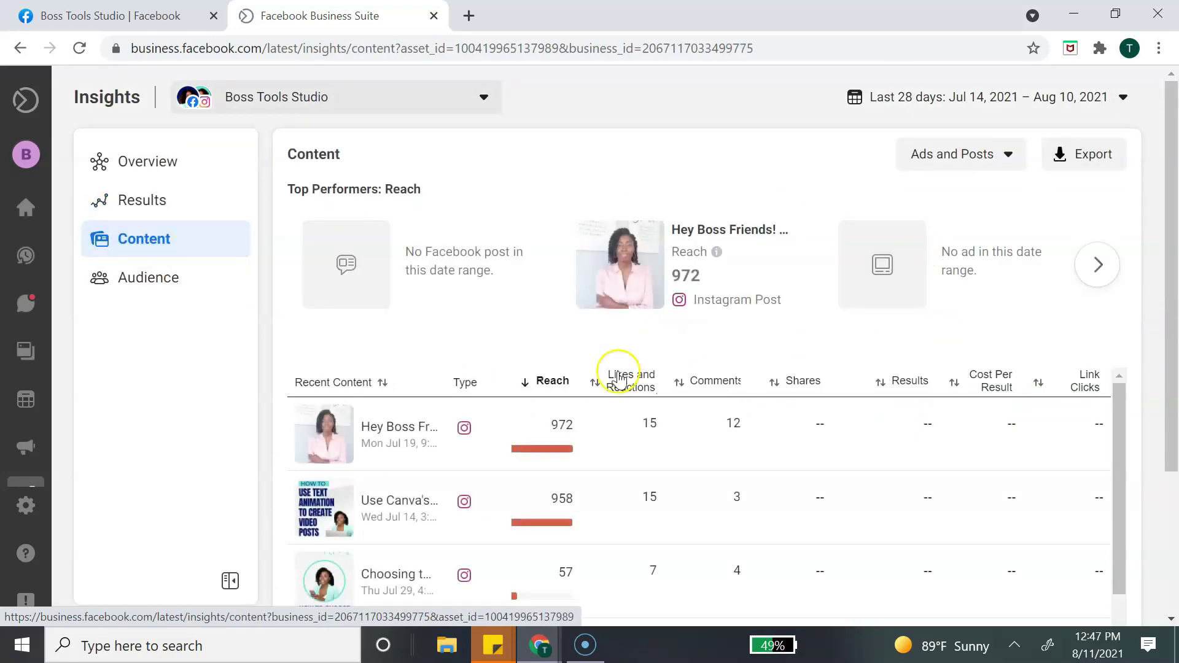
scroll(1008, 326, "down", 3)
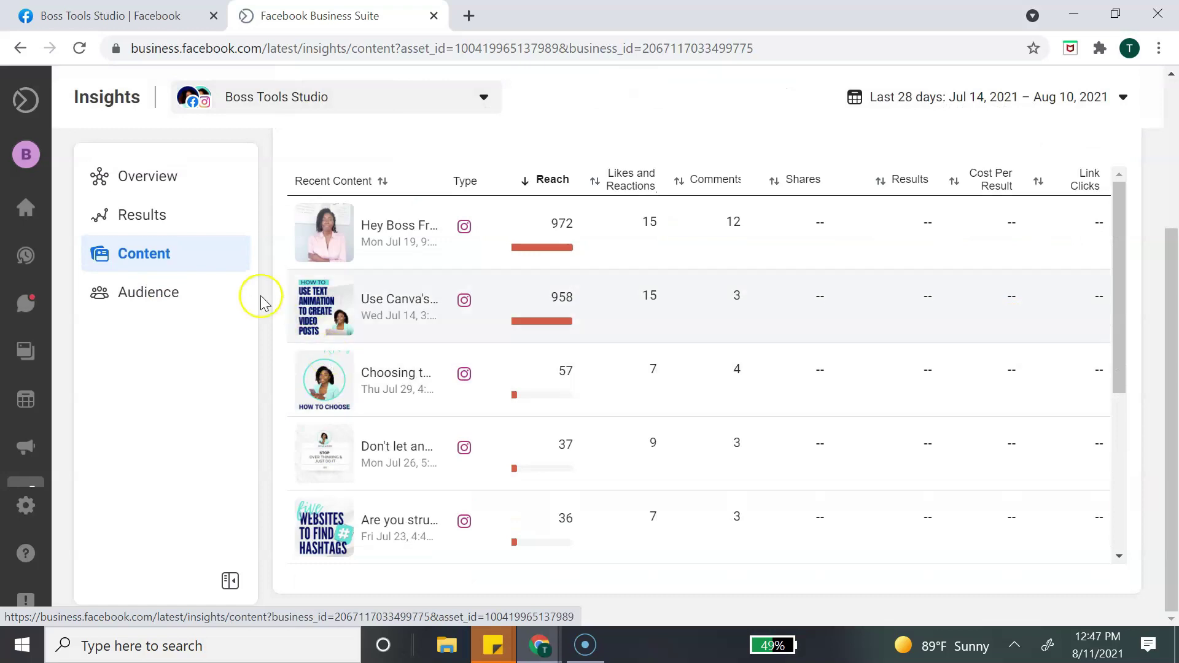
Examine the current audience in the Insights Audience report, from age and gender down to top countries
left_click(171, 294)
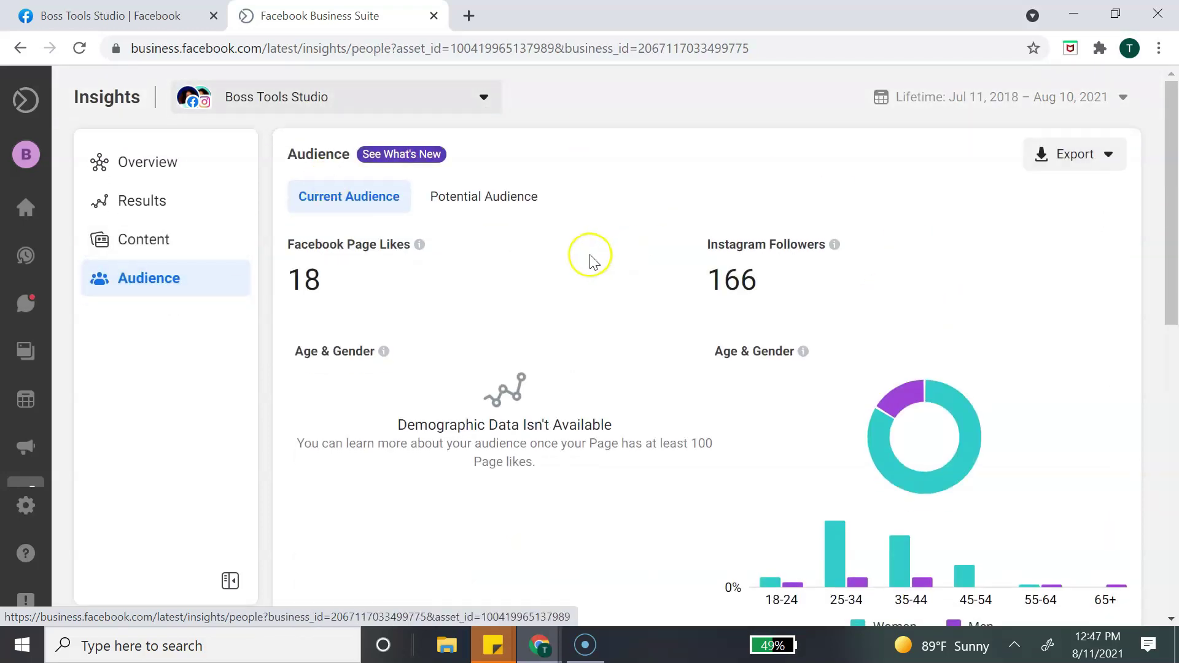
scroll(542, 242, "down", 8)
scroll(960, 300, "down", 2)
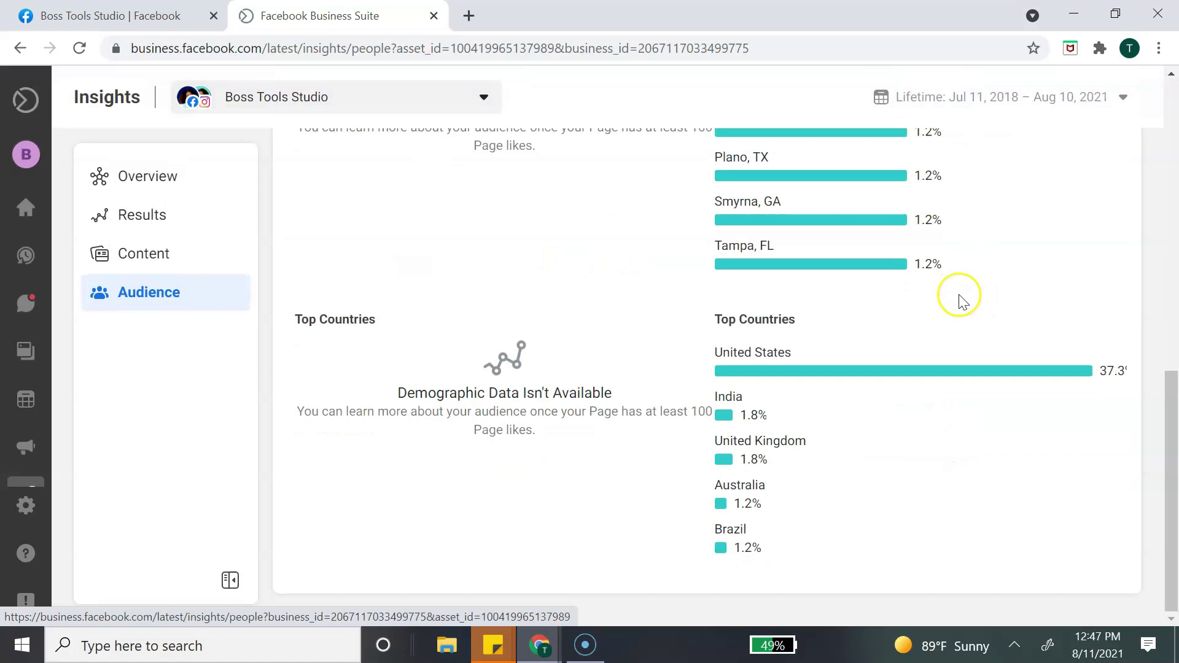
scroll(970, 298, "up", 3)
scroll(970, 299, "down", 3)
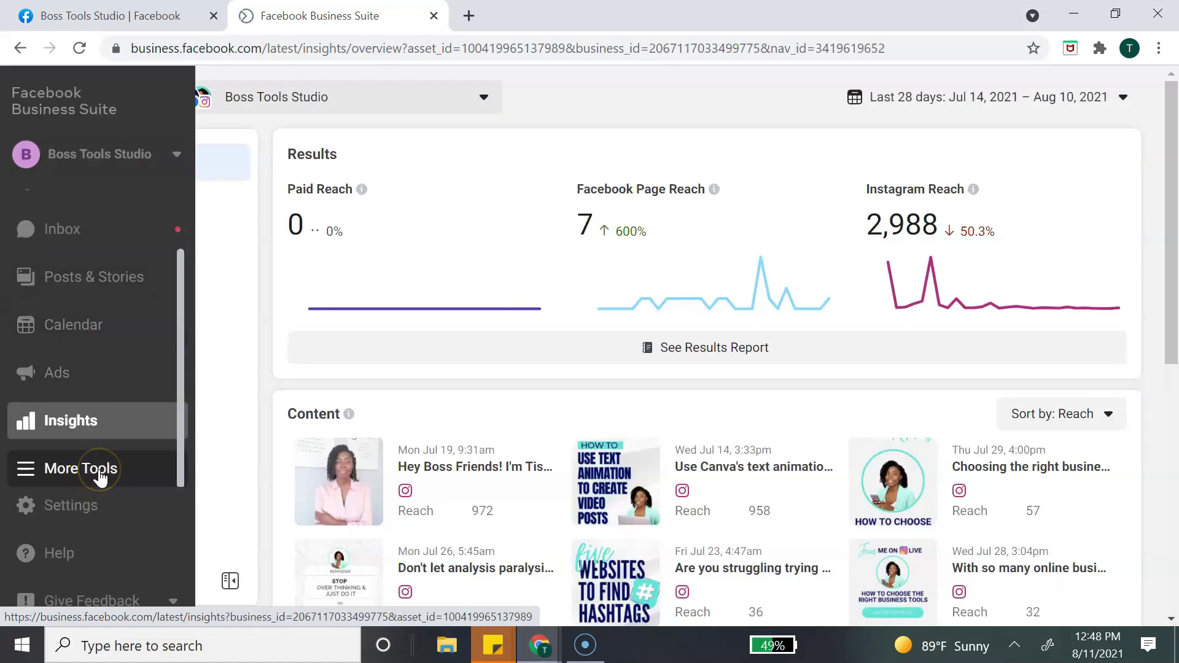
Look through the full list of additional business tools, from Ads Manager to View Page
left_click(99, 474)
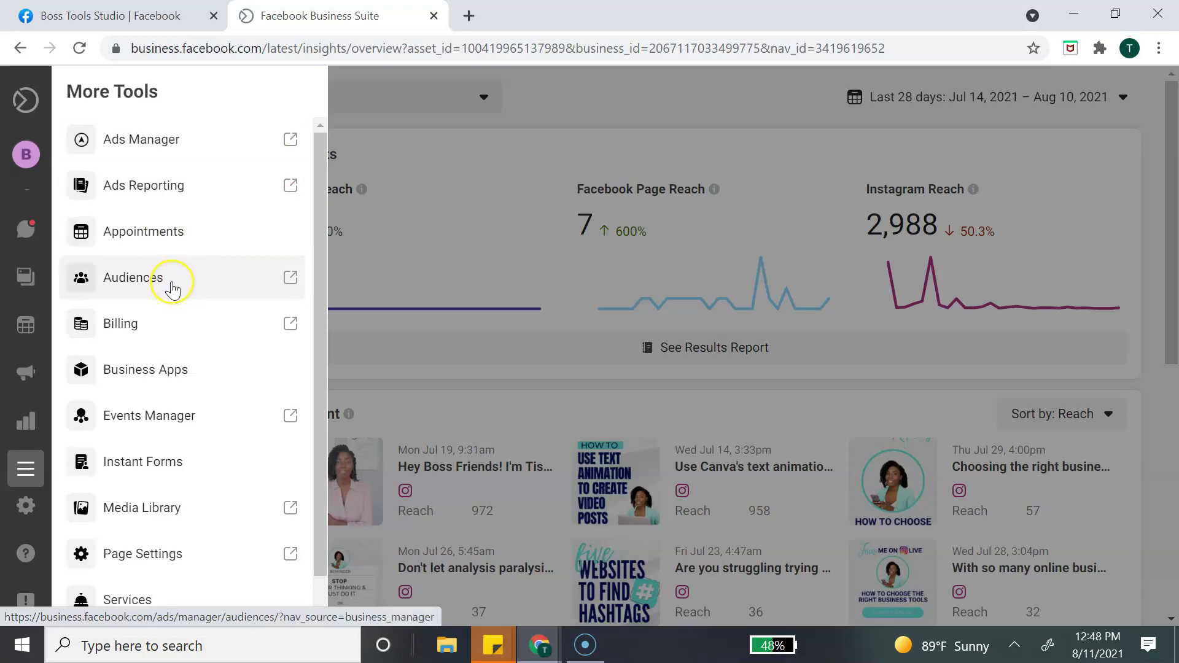
scroll(209, 280, "down", 1)
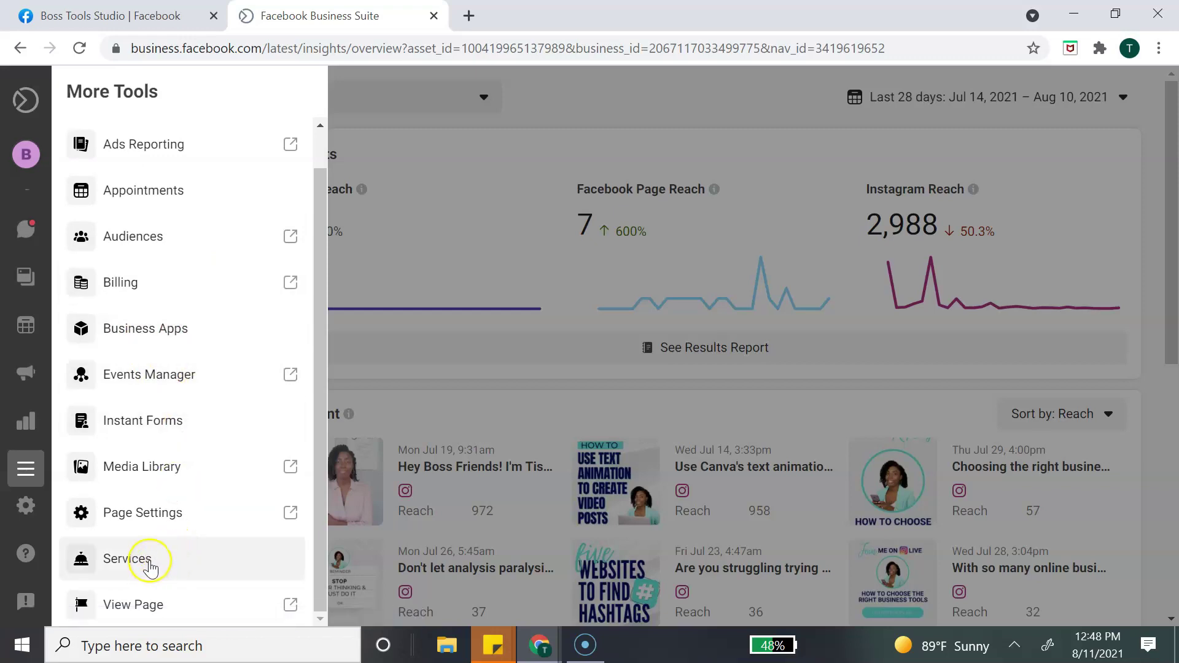
scroll(161, 553, "up", 1)
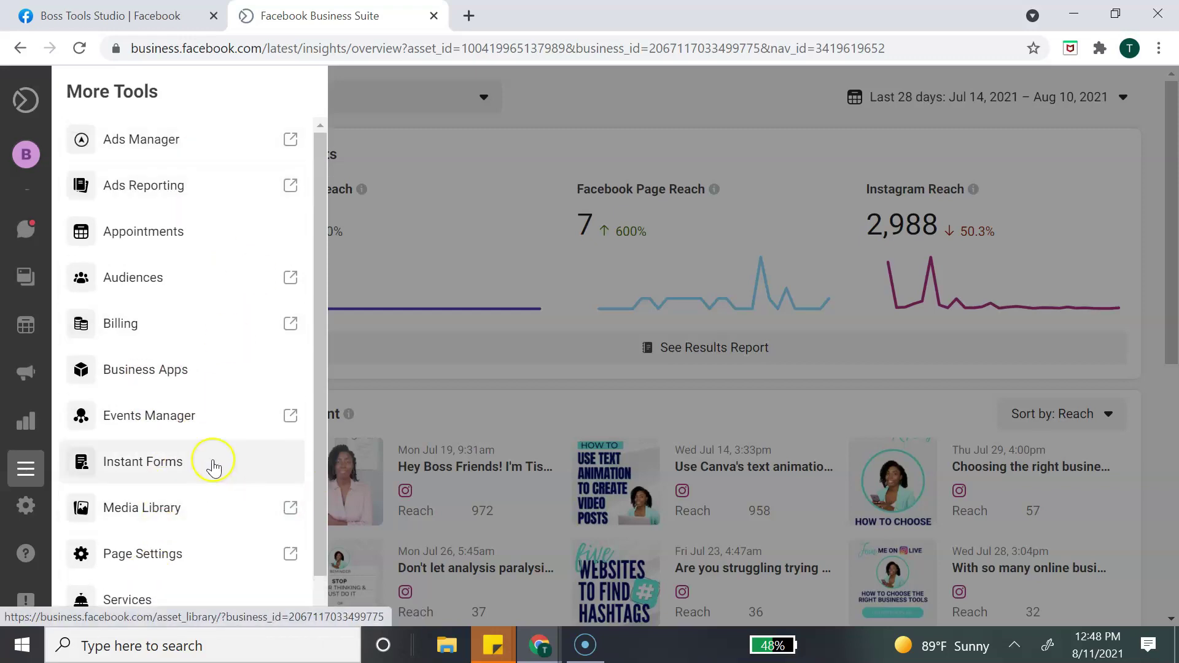
scroll(206, 455, "down", 1)
Open the People settings of the business account, look at the Invite People form and dismiss it without inviting anyone
left_click(28, 507)
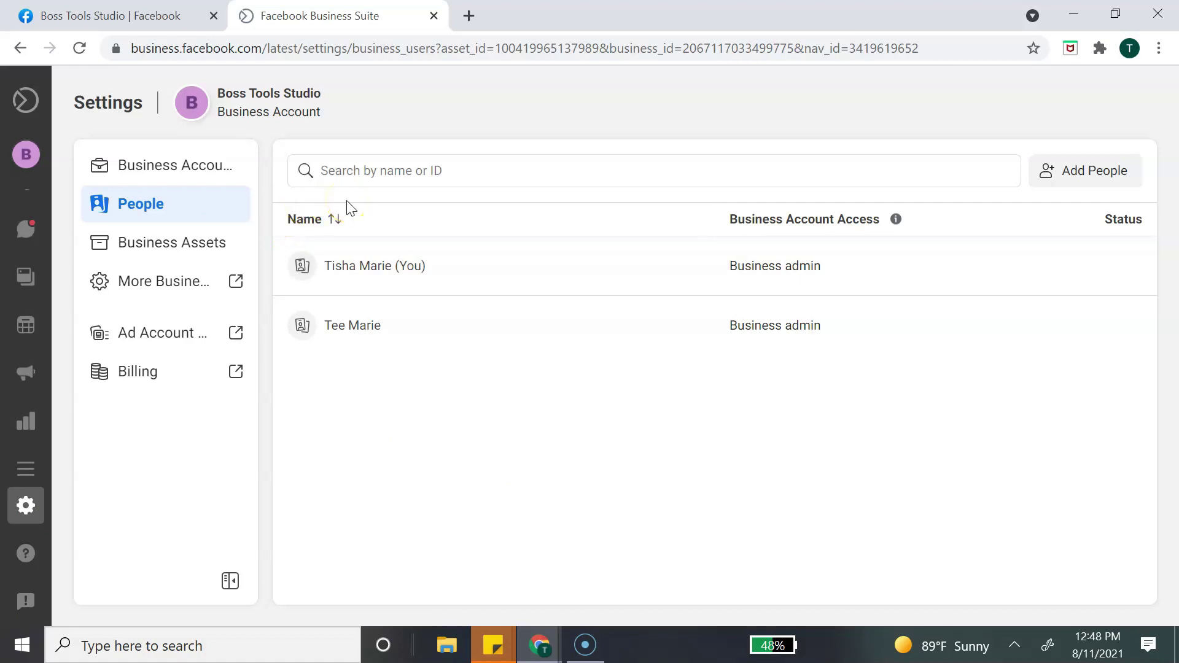
left_click(1055, 182)
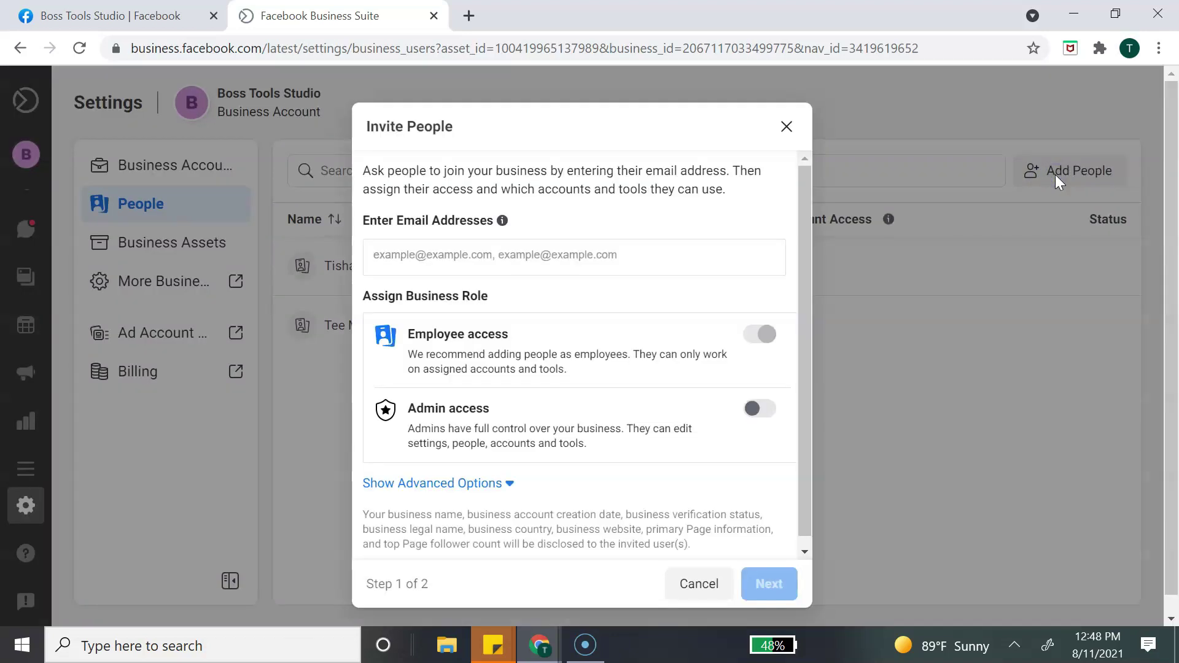
left_click(800, 136)
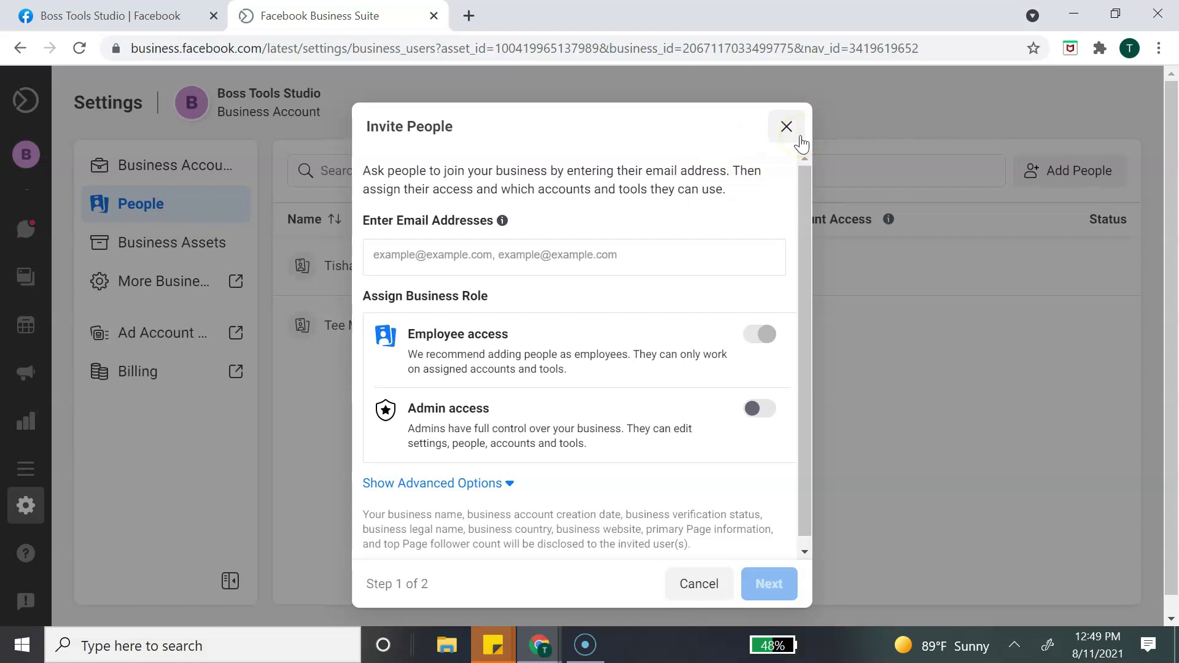